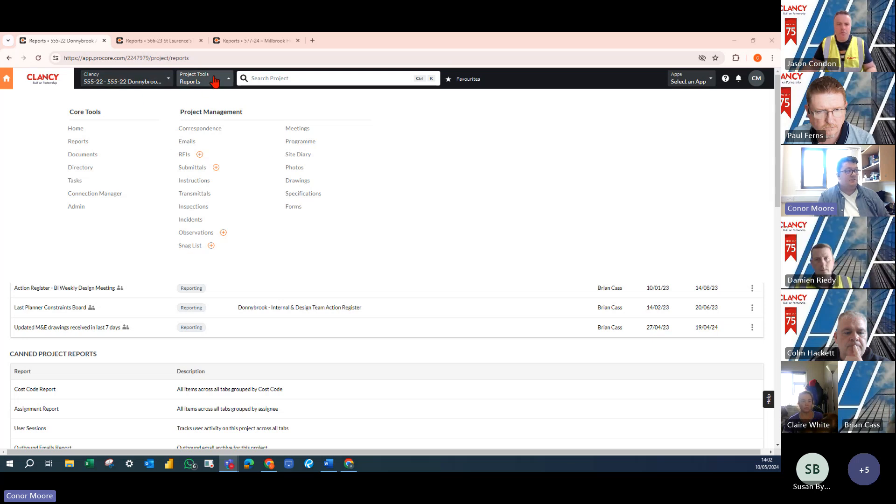
# Step: Open the Donnybrook project's Reports tool and review the assigned and custom report sections
pyautogui.click(78, 142)
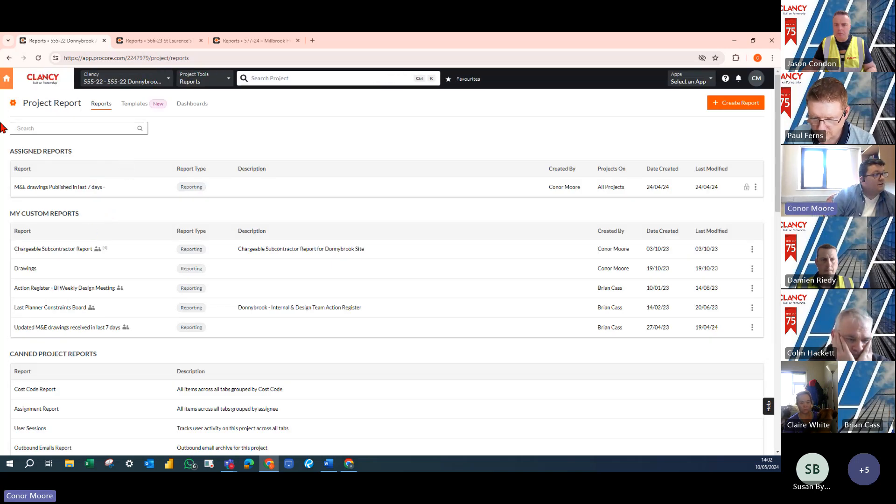
pyautogui.tripleClick(26, 155)
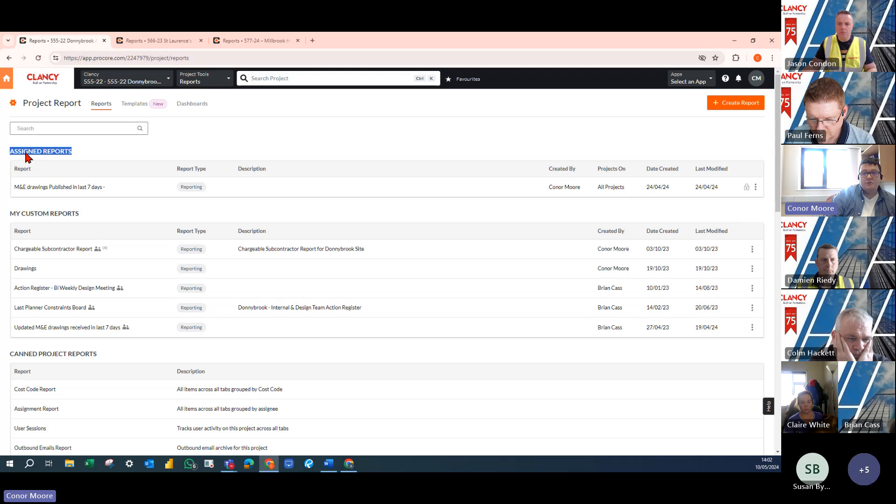
pyautogui.click(26, 155)
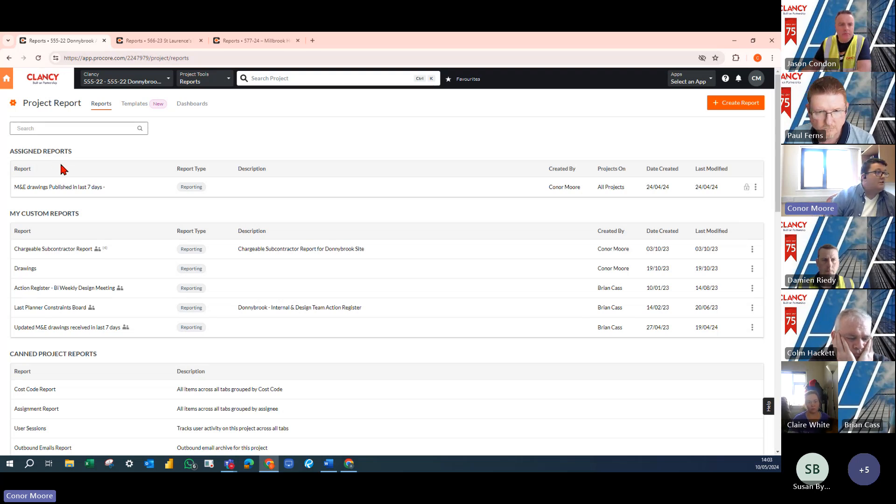
pyautogui.tripleClick(54, 153)
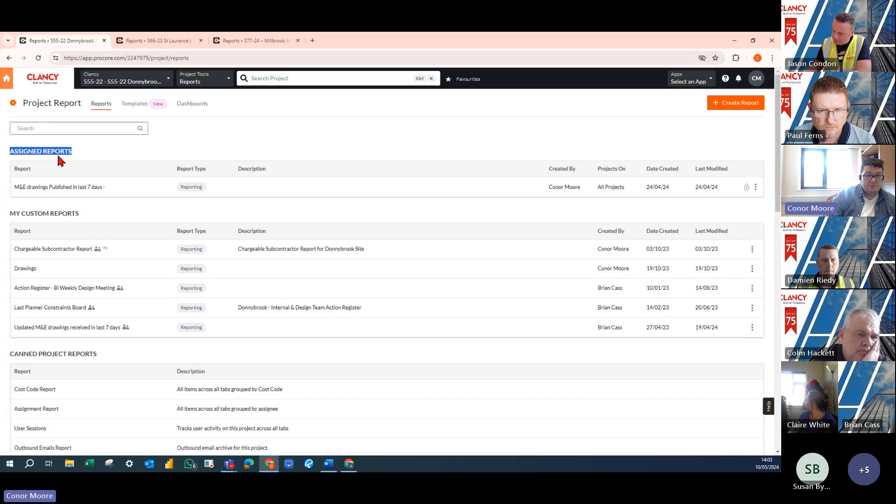
pyautogui.click(70, 226)
pyautogui.tripleClick(48, 217)
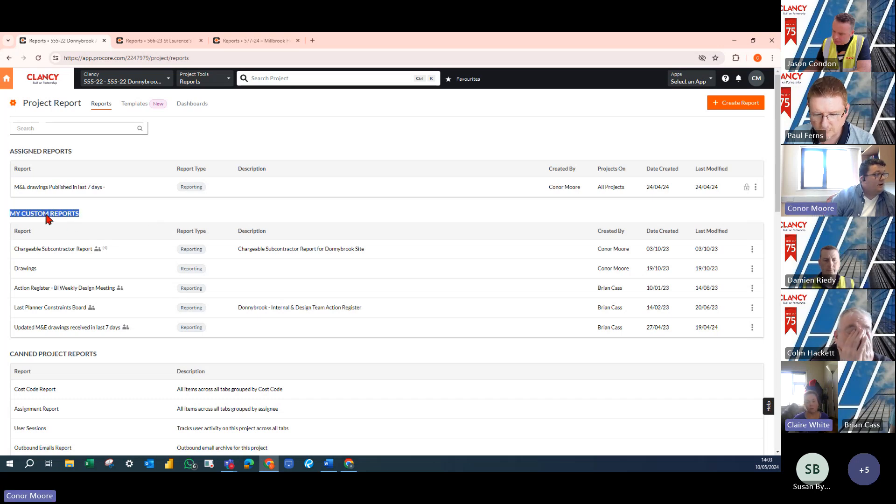
pyautogui.click(103, 216)
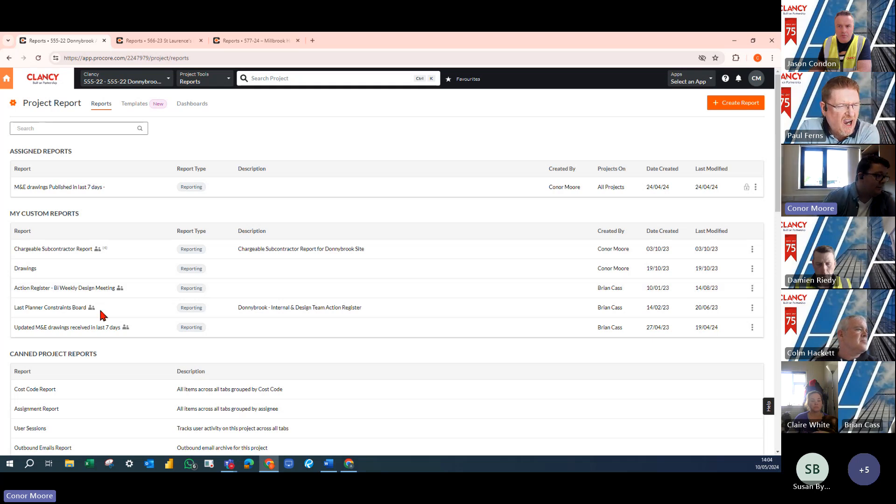
# Step: Examine the canned project, programme and site diary reports available for the Donnybrook project
pyautogui.scroll(-2, 112, 325)
pyautogui.scroll(-2, 104, 316)
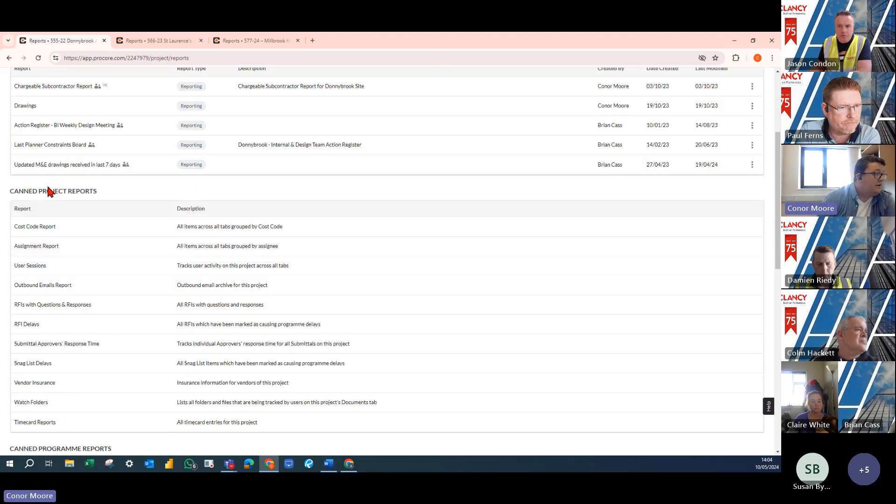
pyautogui.moveTo(18, 192); pyautogui.dragTo(85, 193)
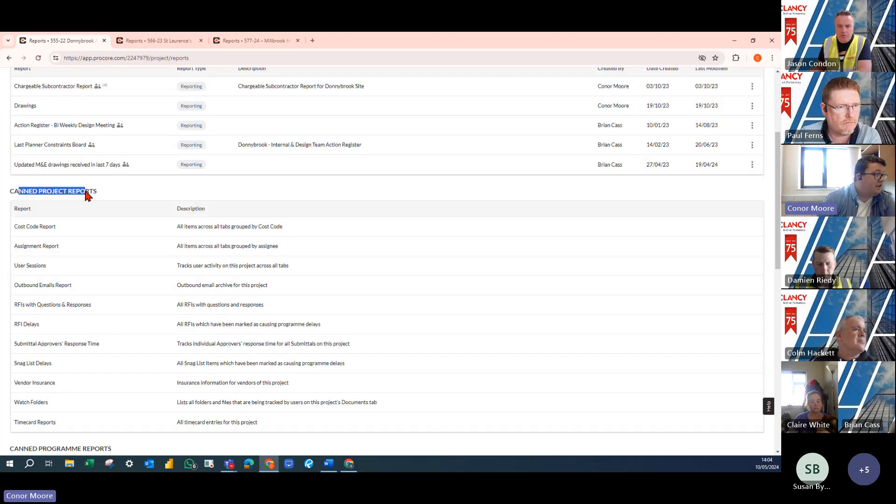
pyautogui.click(114, 193)
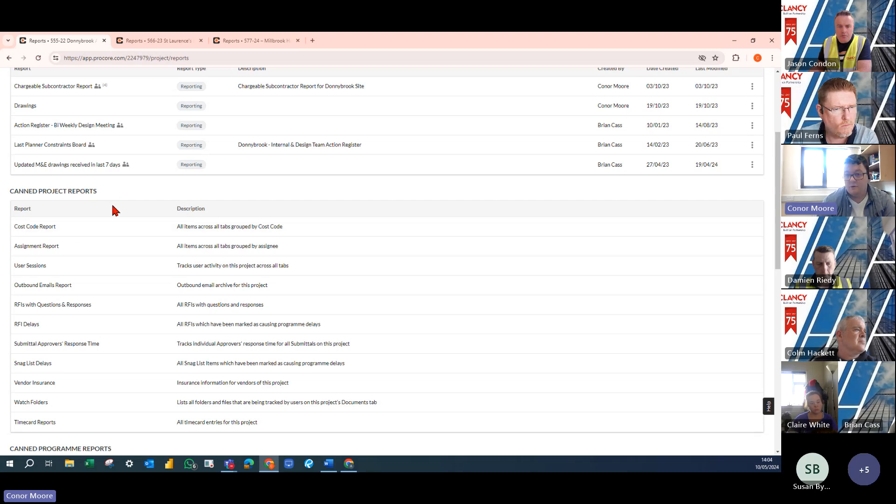
pyautogui.scroll(-2, 108, 241)
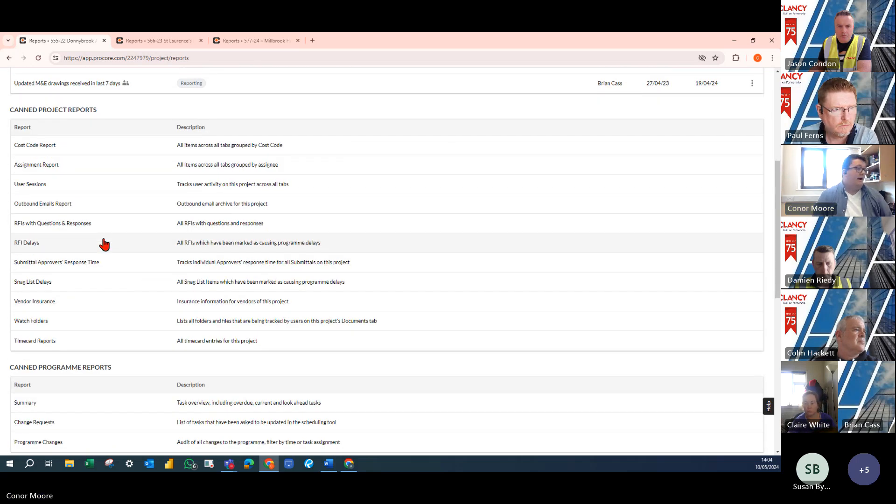
pyautogui.scroll(-2, 99, 242)
pyautogui.scroll(-3, 100, 249)
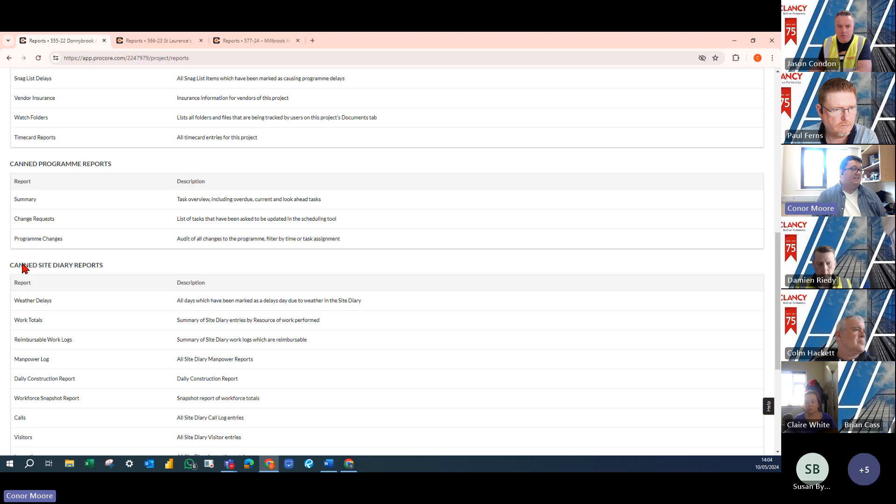
pyautogui.moveTo(23, 265); pyautogui.dragTo(82, 266)
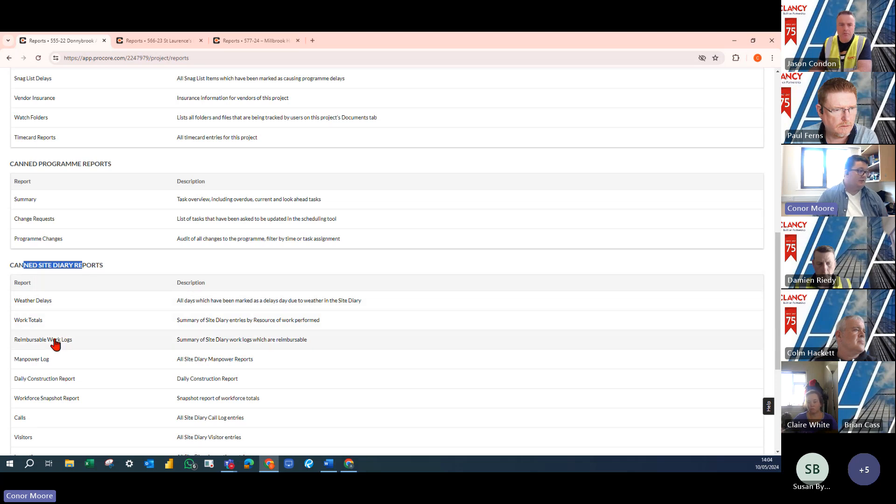
# Step: Switch to the 566-23 St Laurence's project, open its site diary Manpower Log report and close the Donnybrook page
pyautogui.click(44, 362)
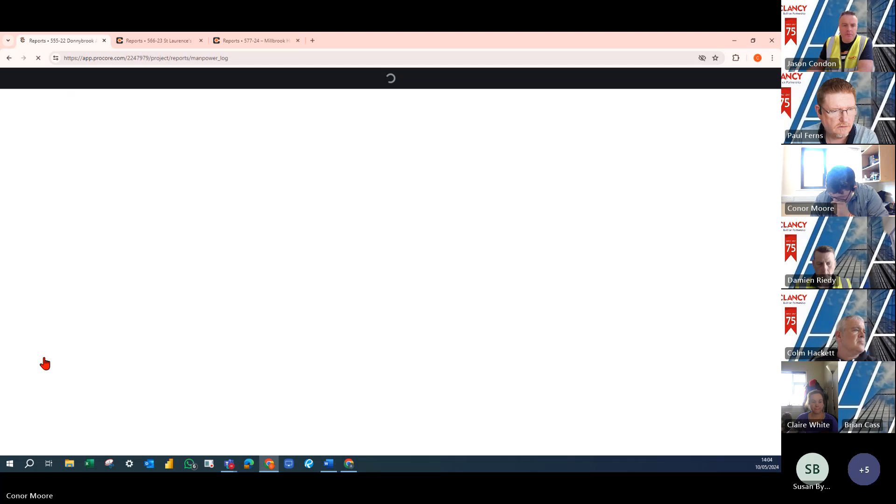
pyautogui.click(173, 40)
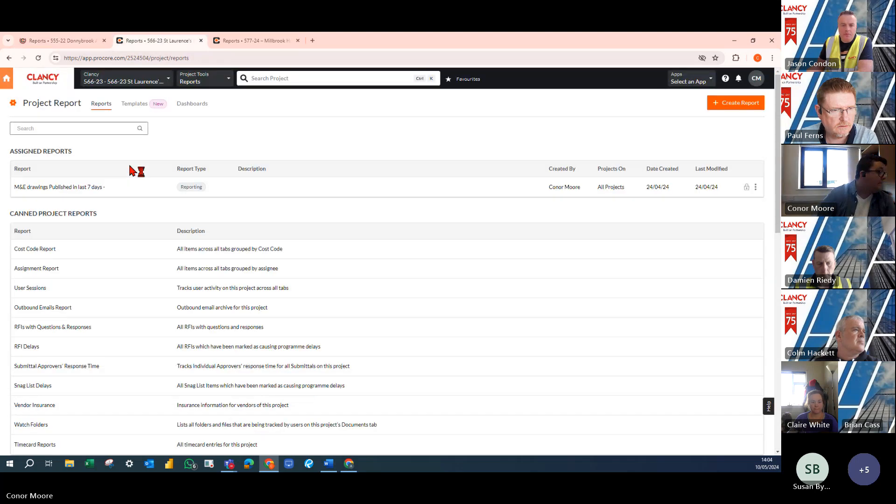
pyautogui.scroll(-15, 87, 329)
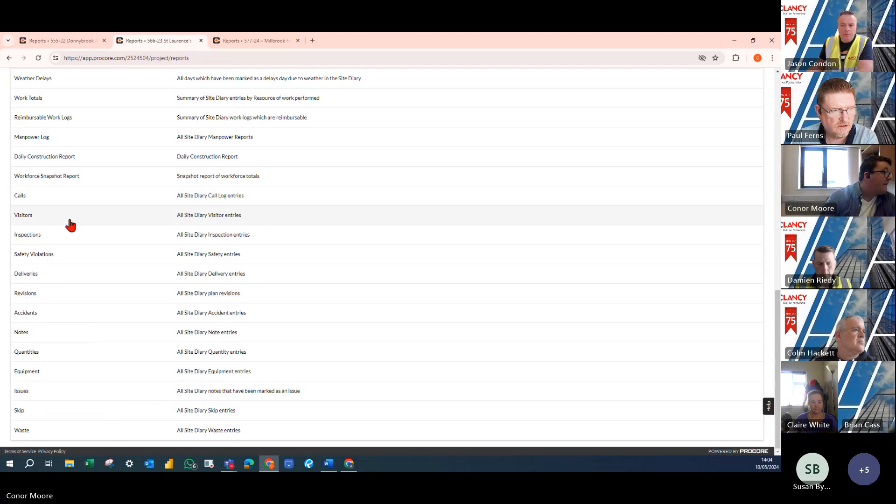
pyautogui.scroll(2, 75, 226)
pyautogui.click(55, 220)
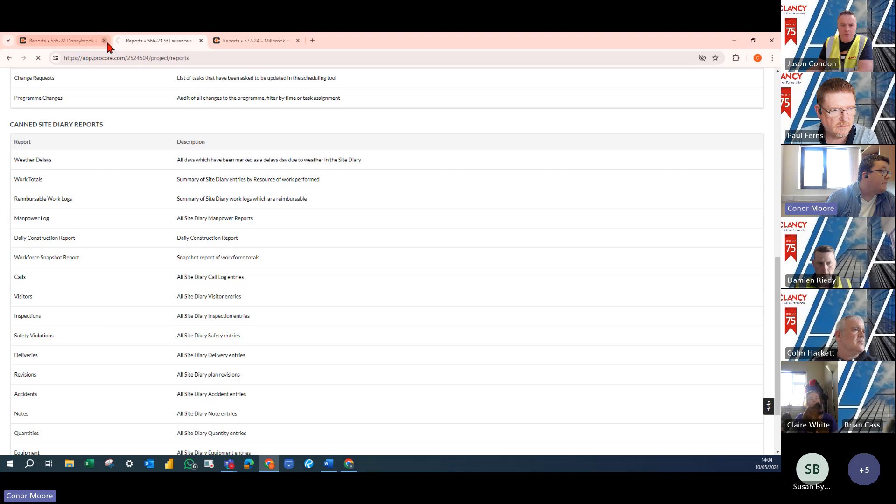
pyautogui.click(105, 41)
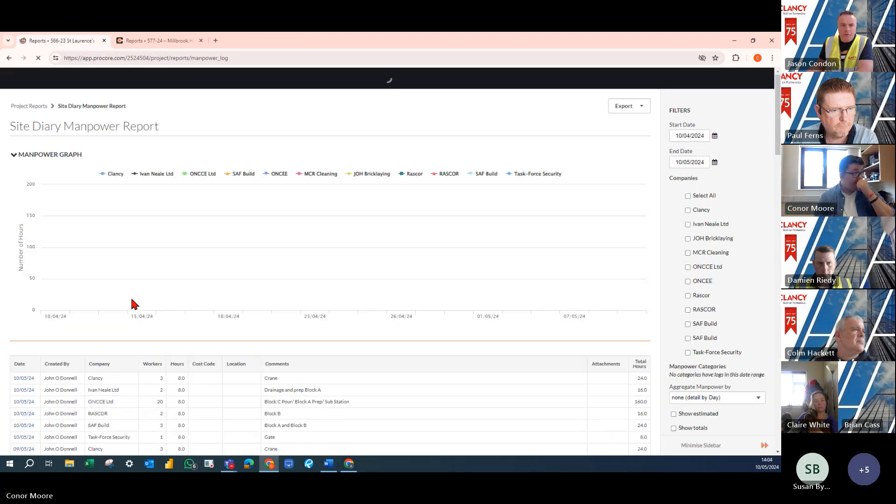
pyautogui.moveTo(166, 301)
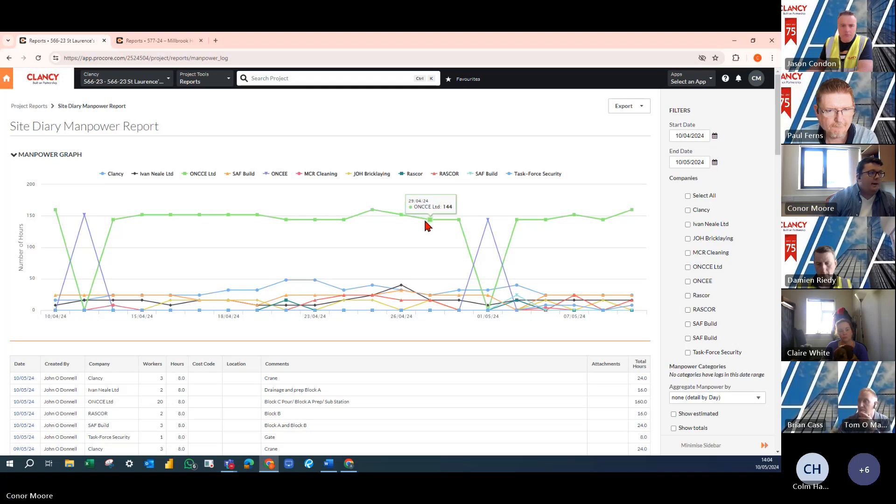
# Step: Limit the manpower report to Clancy and Ivan Neale Ltd, with a start date of 01/01/2024
pyautogui.click(688, 225)
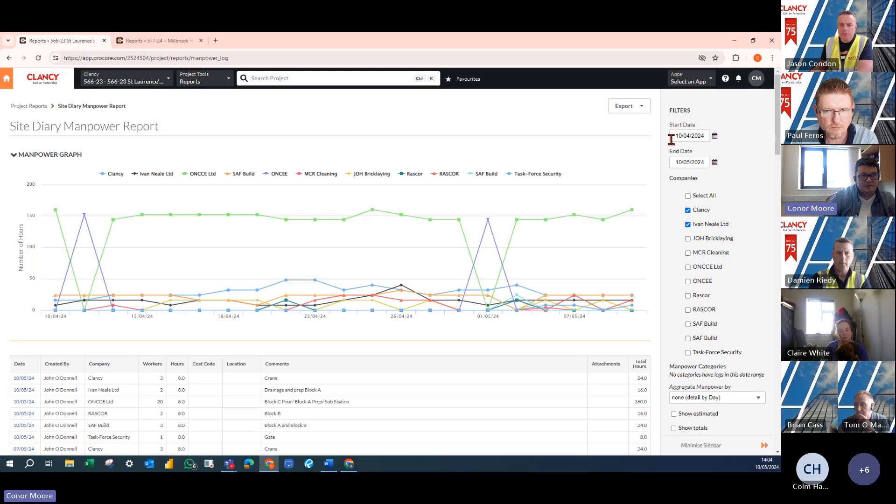
pyautogui.click(715, 136)
pyautogui.click(699, 154)
pyautogui.click(697, 161)
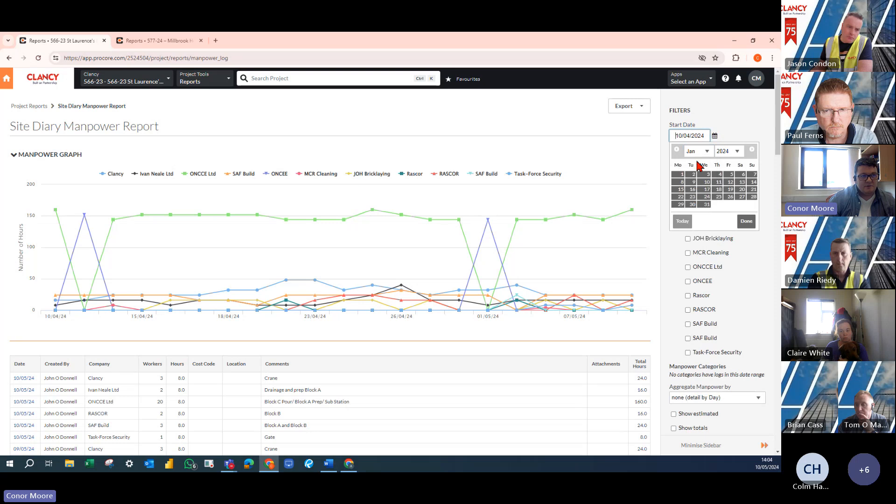
pyautogui.click(682, 178)
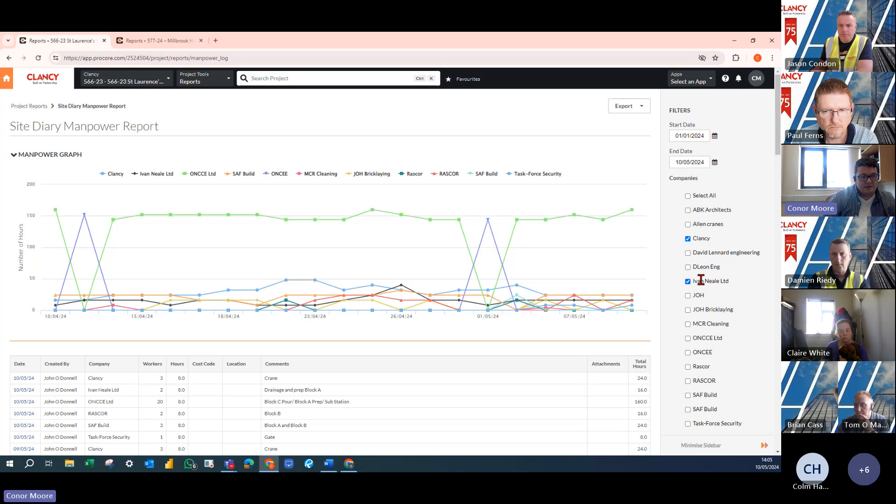
# Step: Aggregate the manpower by week with totals shown and apply the filters
pyautogui.scroll(-5, 700, 281)
pyautogui.click(722, 266)
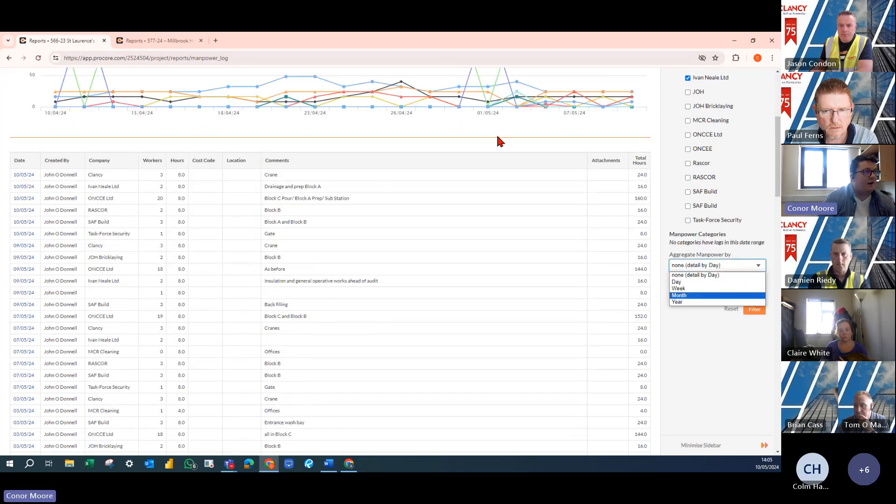
pyautogui.click(699, 289)
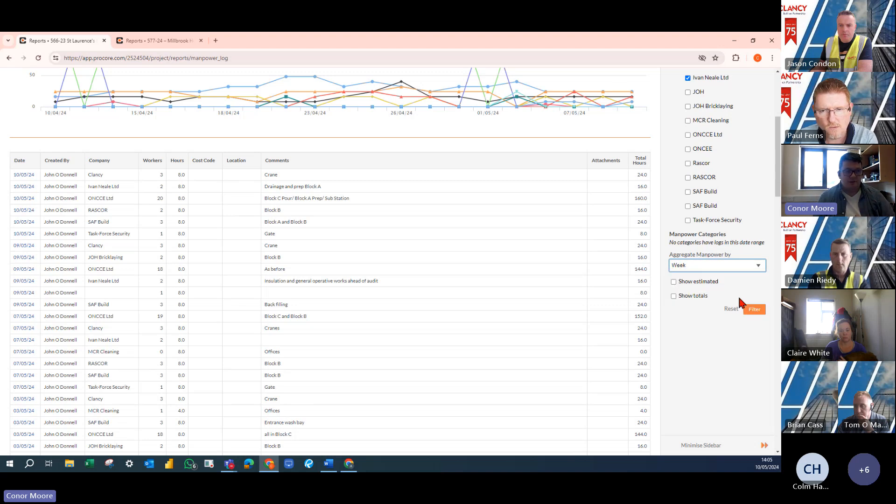
pyautogui.click(674, 296)
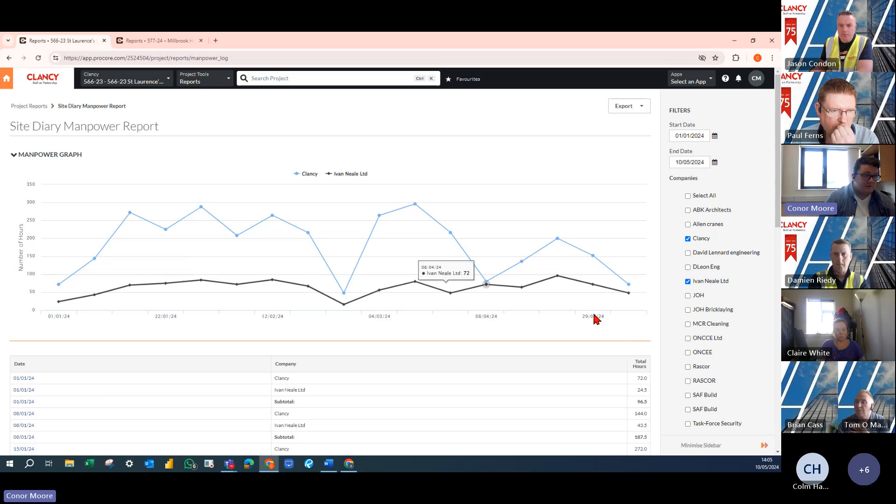
# Step: Check the weekly subtotals table, then aggregate the manpower report by month and reapply the filters
pyautogui.scroll(-1, 663, 335)
pyautogui.scroll(-4, 663, 335)
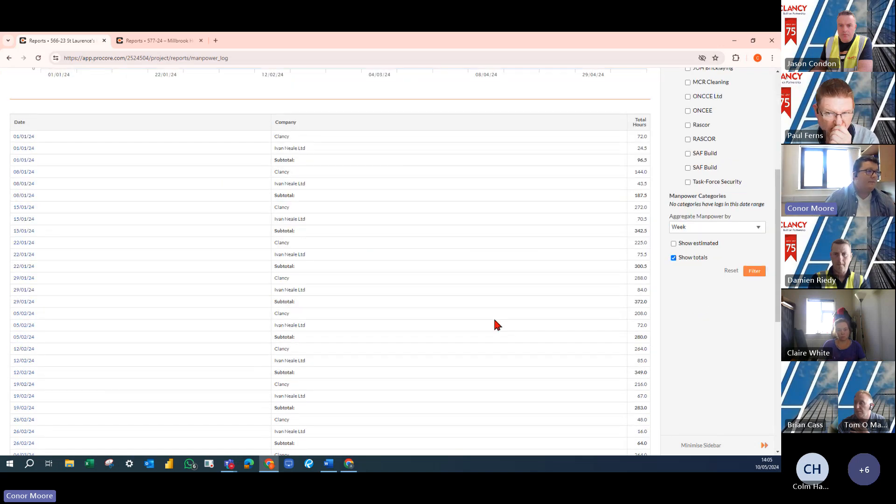
pyautogui.scroll(5, 496, 323)
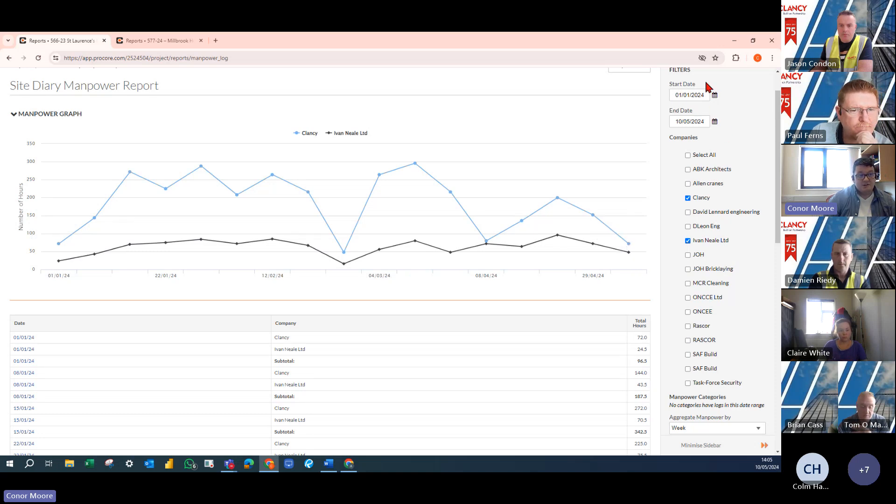
pyautogui.scroll(-2, 703, 245)
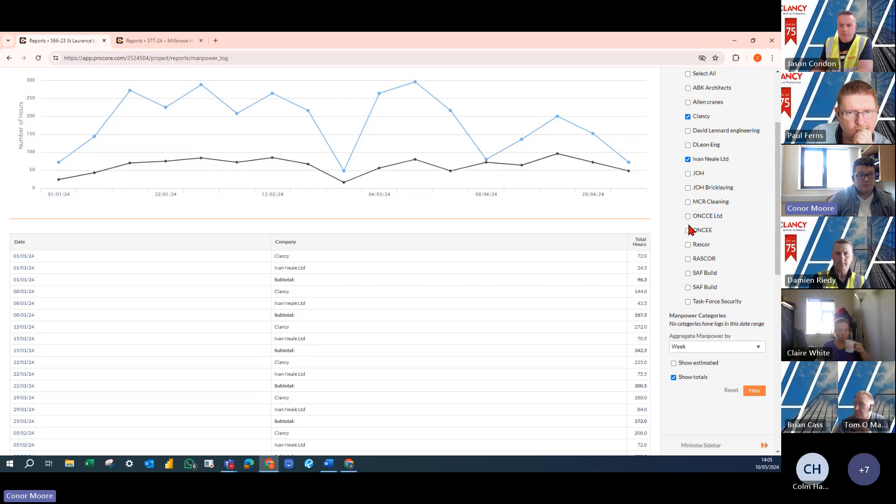
pyautogui.scroll(-2, 700, 271)
pyautogui.click(704, 265)
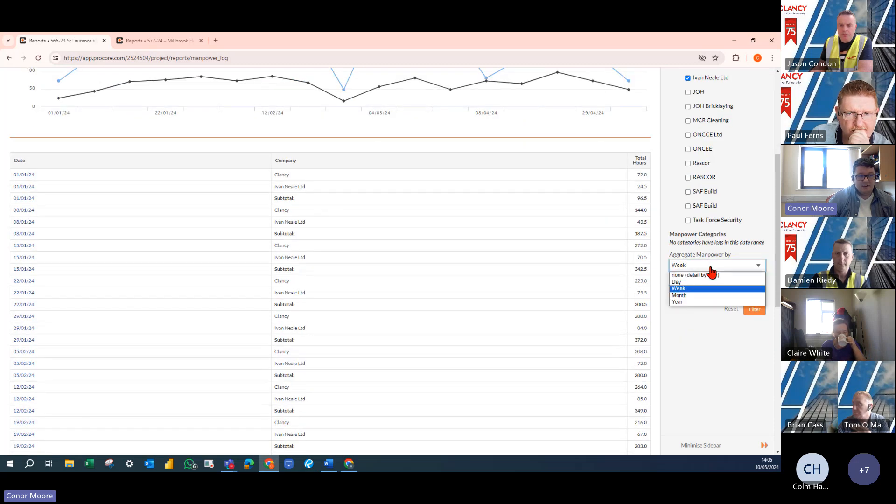
pyautogui.click(689, 297)
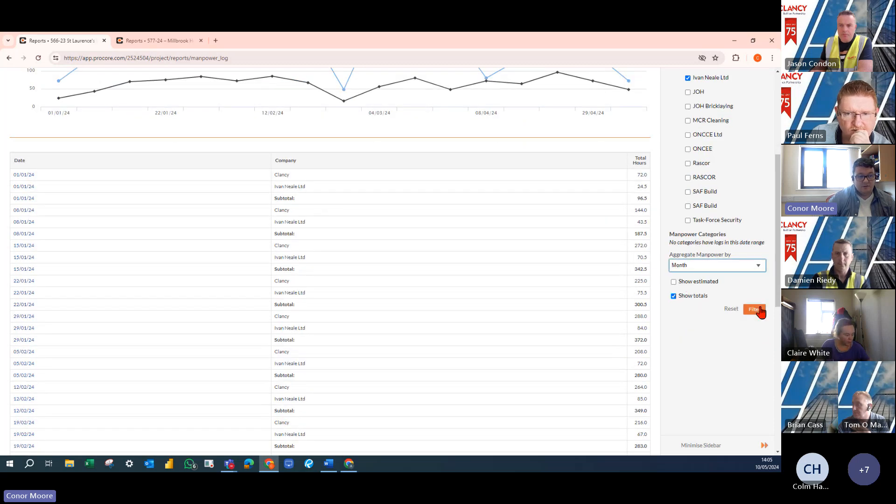
pyautogui.click(757, 309)
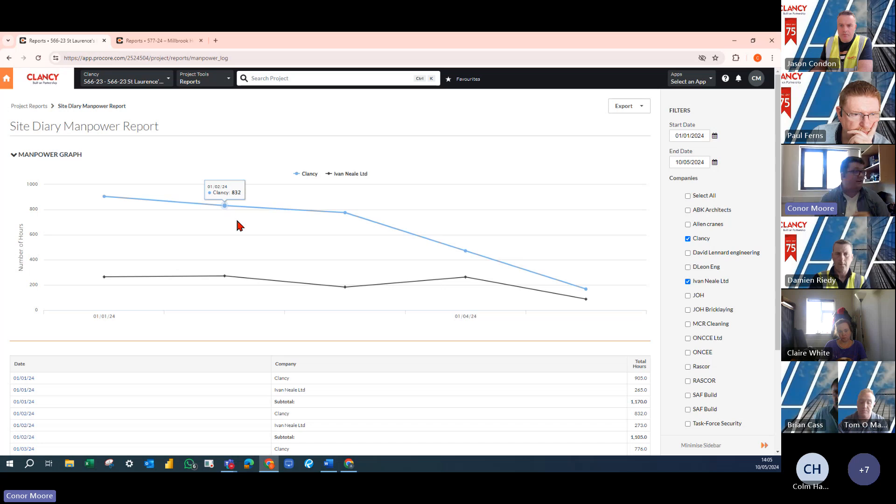
# Step: Return to the St Laurence's project reports list and look through its canned project, programme and site diary reports
pyautogui.click(27, 107)
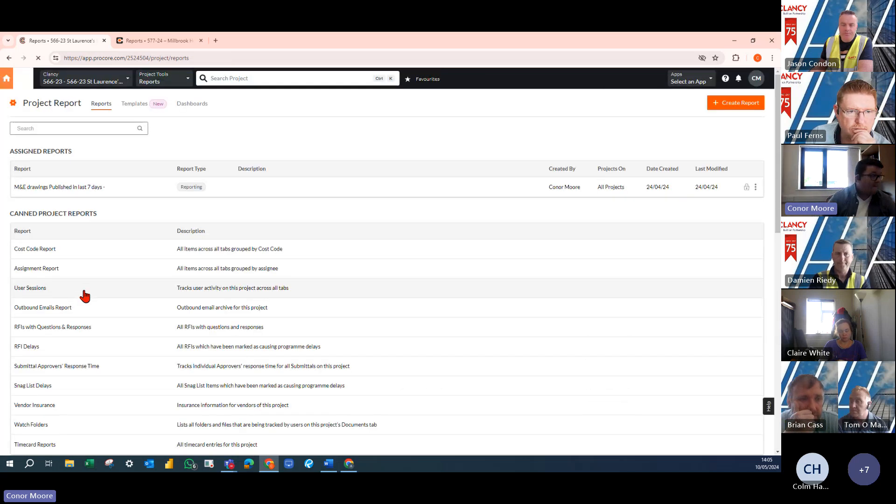
pyautogui.scroll(-3, 86, 299)
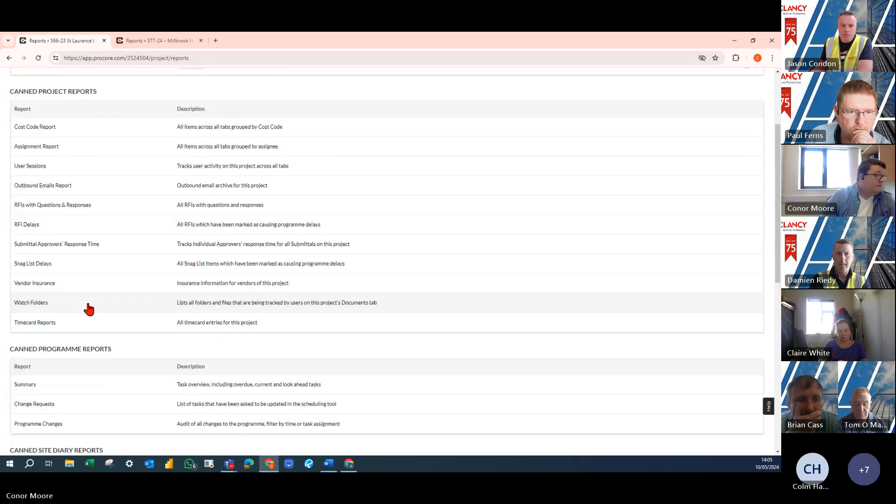
pyautogui.scroll(-5, 76, 345)
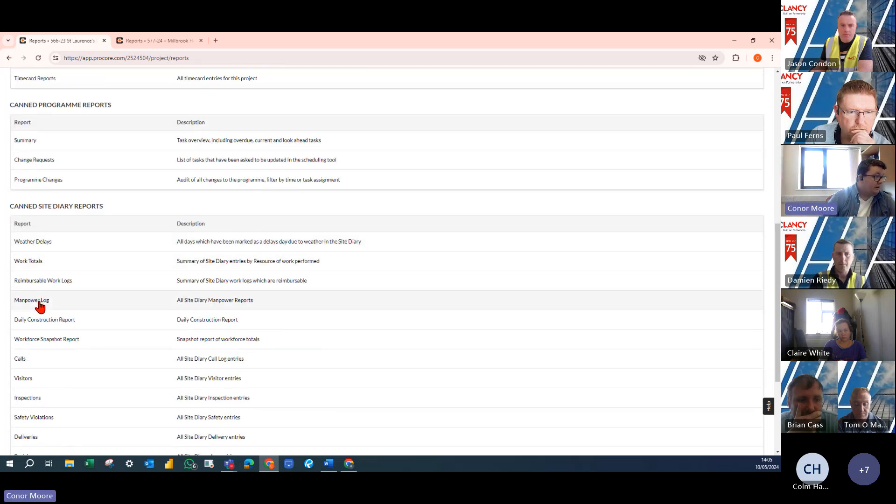
pyautogui.scroll(-2, 40, 306)
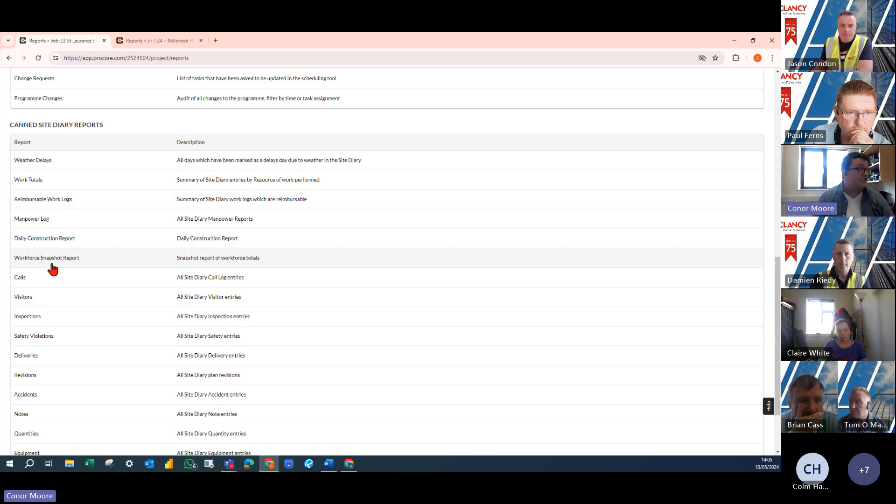
pyautogui.scroll(7, 50, 261)
pyautogui.scroll(1, 56, 140)
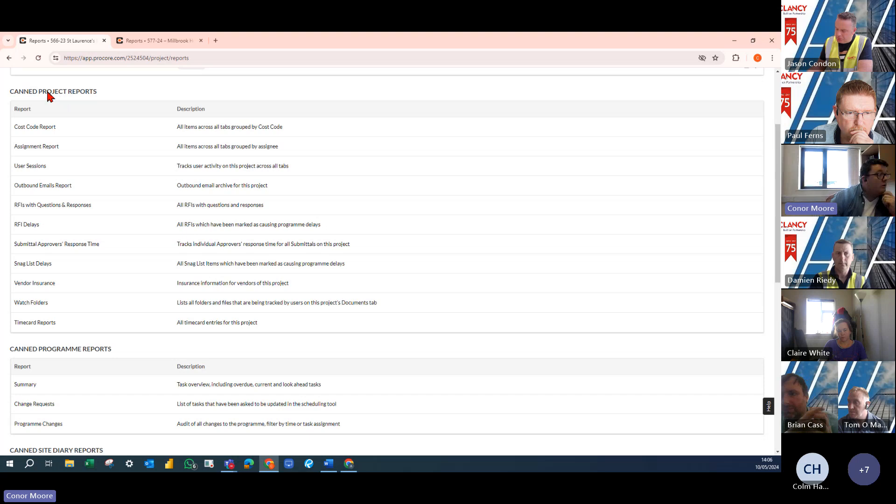
# Step: Open the Assignment Report from the canned project reports and skim its items grouped by assignee
pyautogui.moveTo(46, 92); pyautogui.dragTo(94, 92)
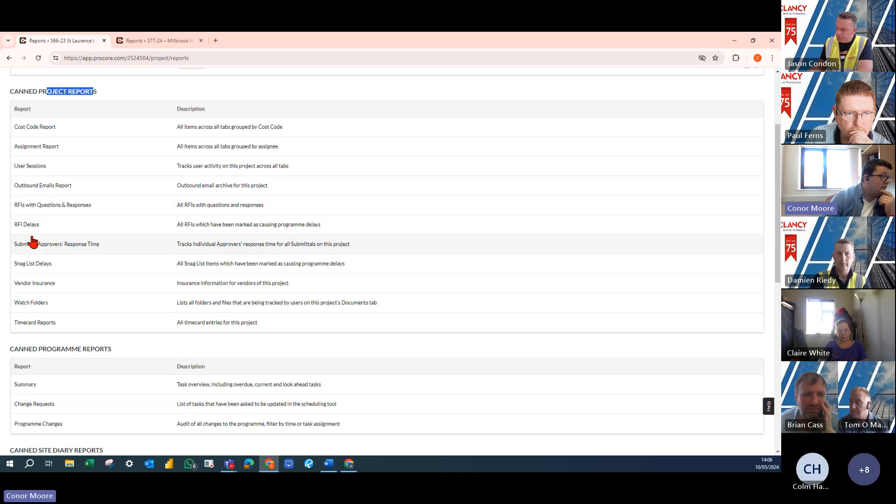
pyautogui.click(42, 152)
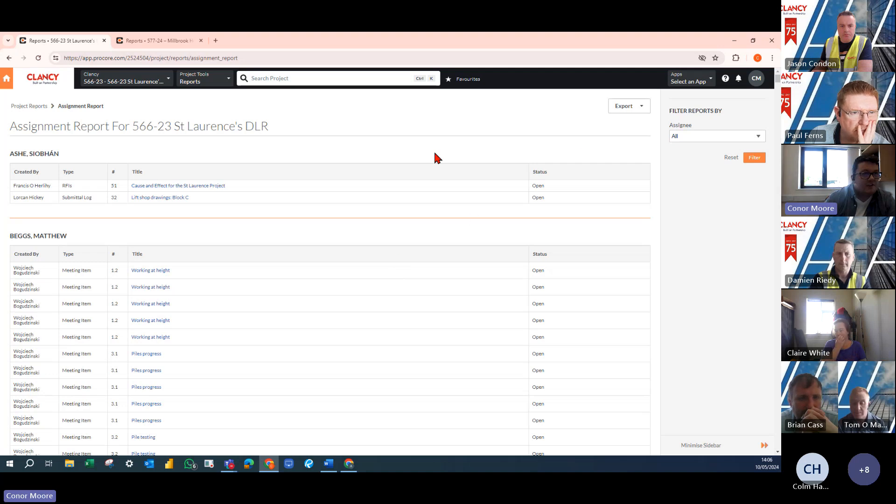
pyautogui.moveTo(777, 79); pyautogui.dragTo(777, 144)
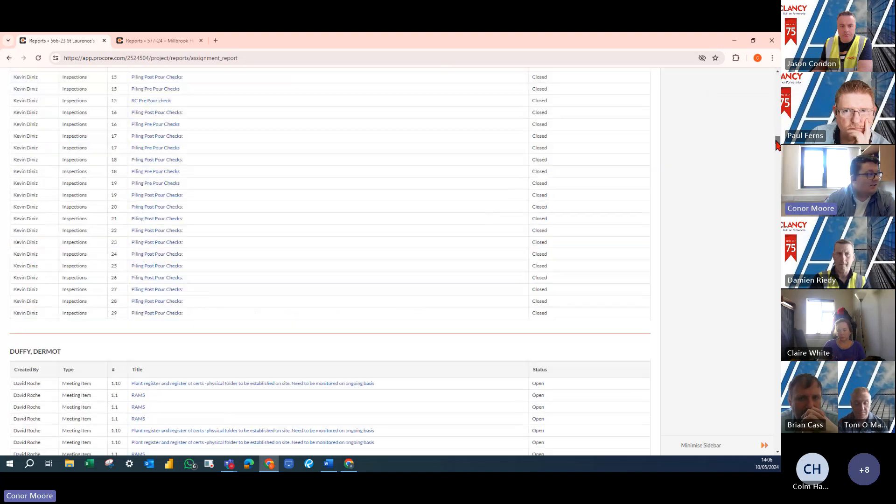
pyautogui.scroll(15, 774, 149)
# Step: Filter the Assignment Report to show only the items of one Clancy assignee
pyautogui.click(741, 138)
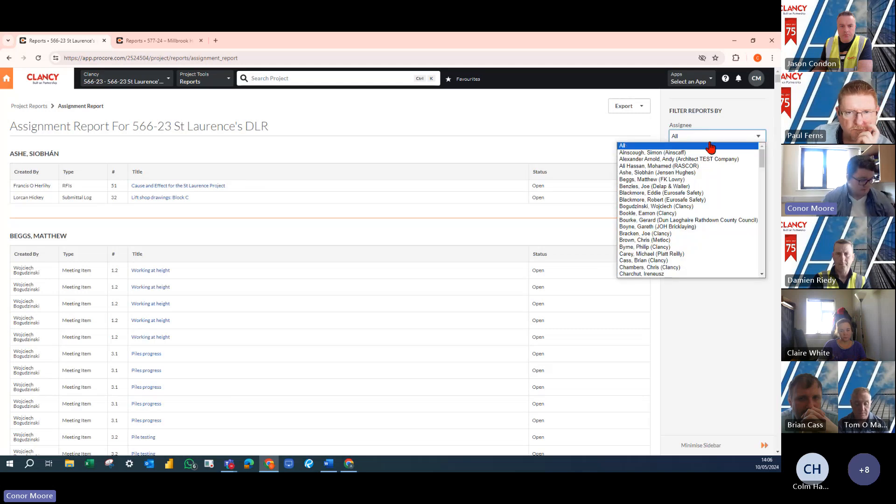
pyautogui.press('h')
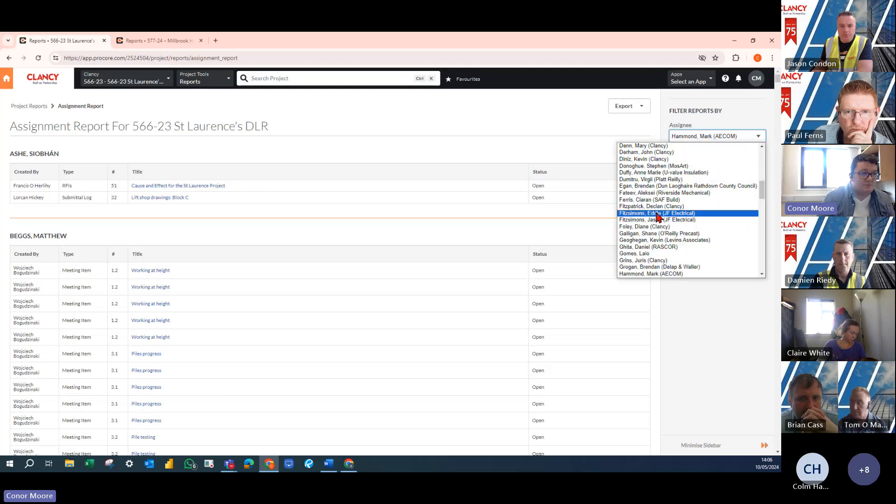
pyautogui.scroll(-4, 656, 222)
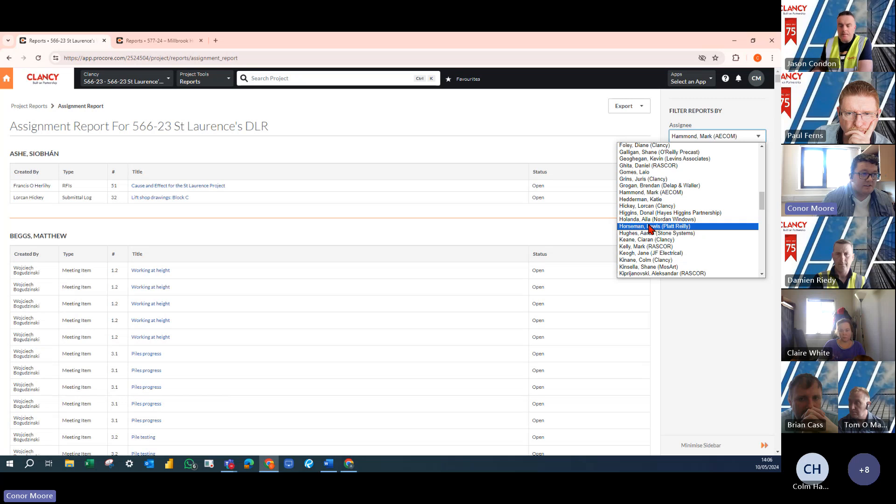
pyautogui.click(644, 206)
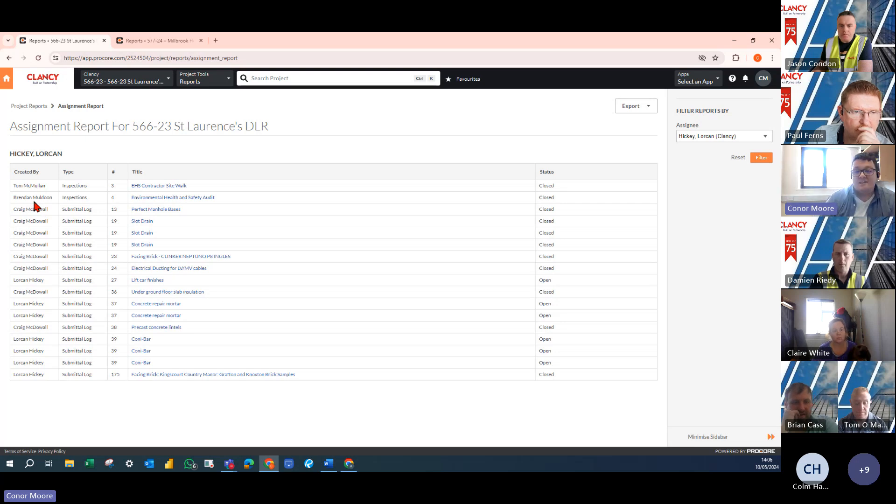
# Step: Check the report's export formats and the list of other assignees, then return to the project reports list
pyautogui.click(645, 114)
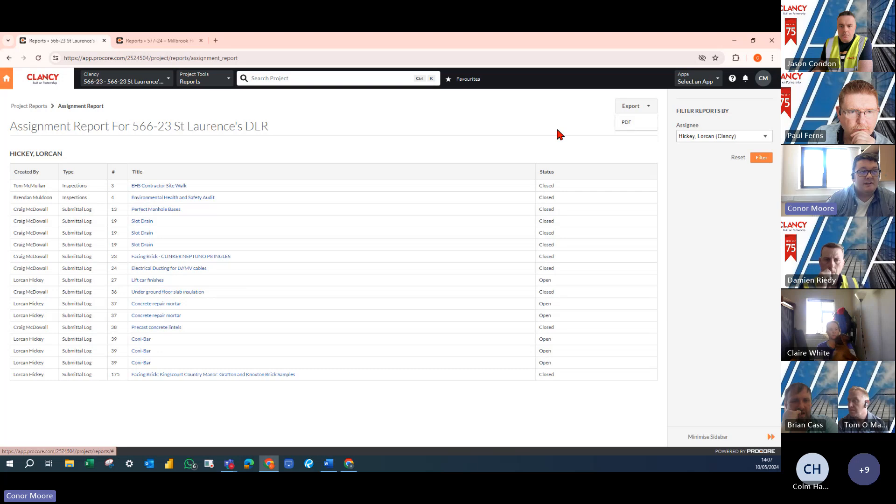
pyautogui.click(709, 150)
pyautogui.click(740, 139)
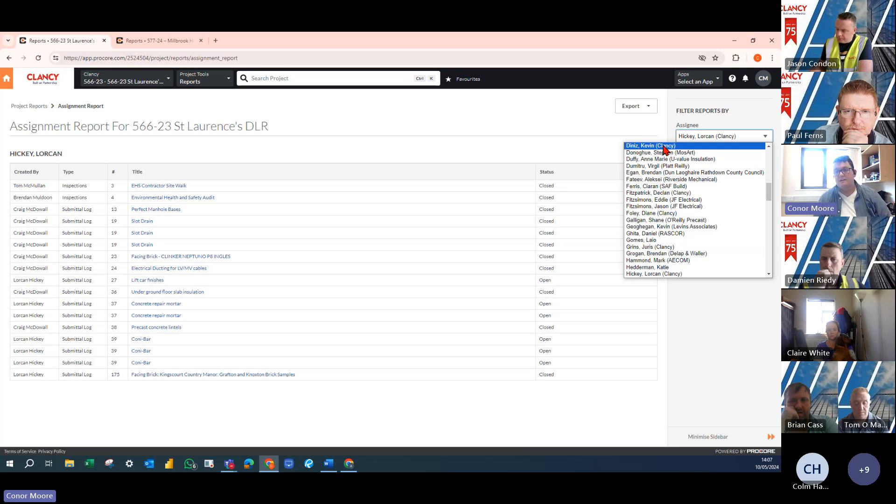
pyautogui.click(547, 132)
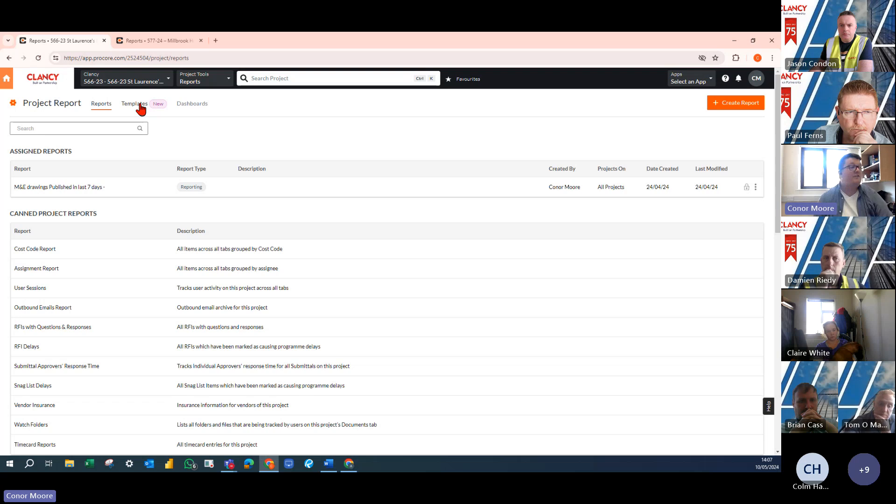
# Step: Open the report templates and look through the enhanced reporting and standard reporting templates down to Open Submittals
pyautogui.click(141, 107)
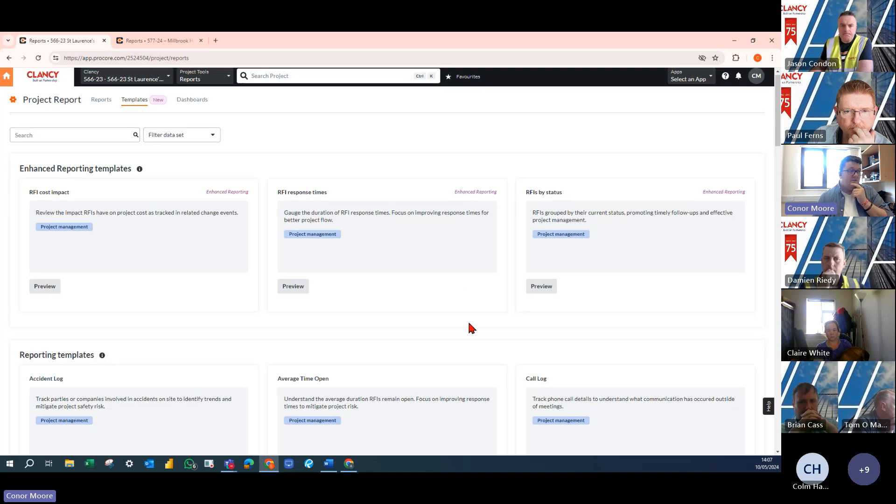
pyautogui.scroll(-3, 468, 325)
pyautogui.scroll(-6, 328, 300)
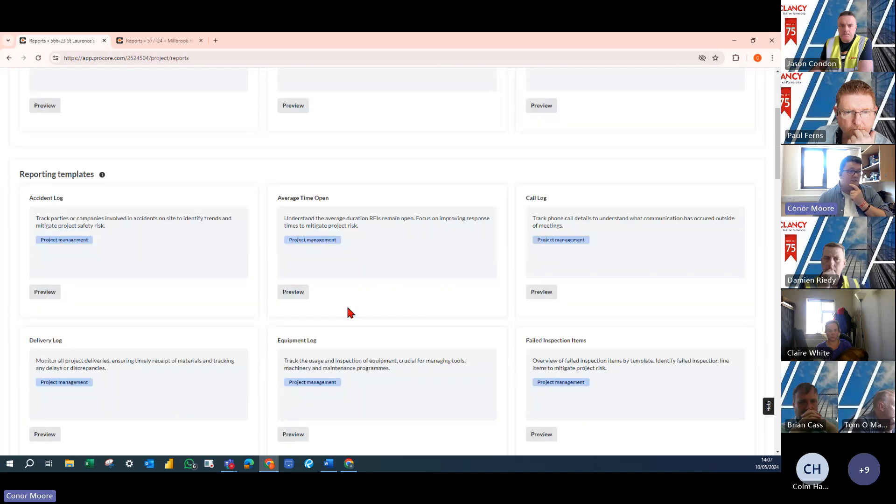
pyautogui.scroll(-8, 500, 367)
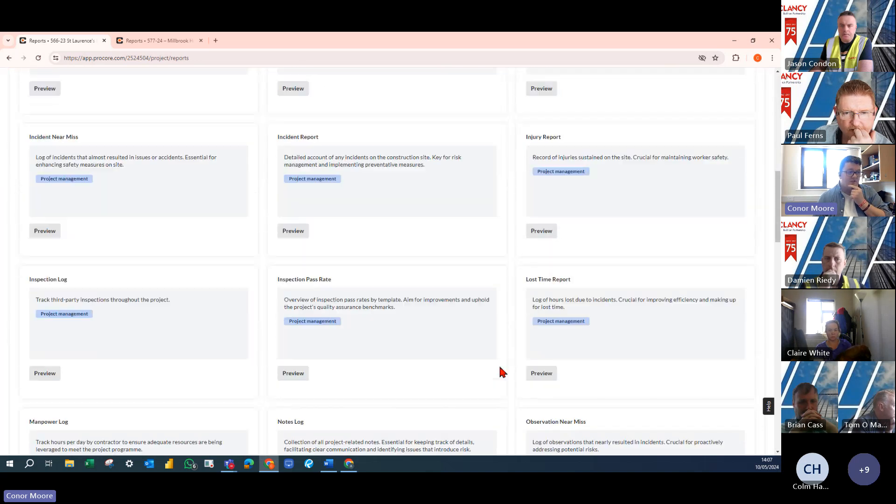
pyautogui.scroll(-3, 424, 344)
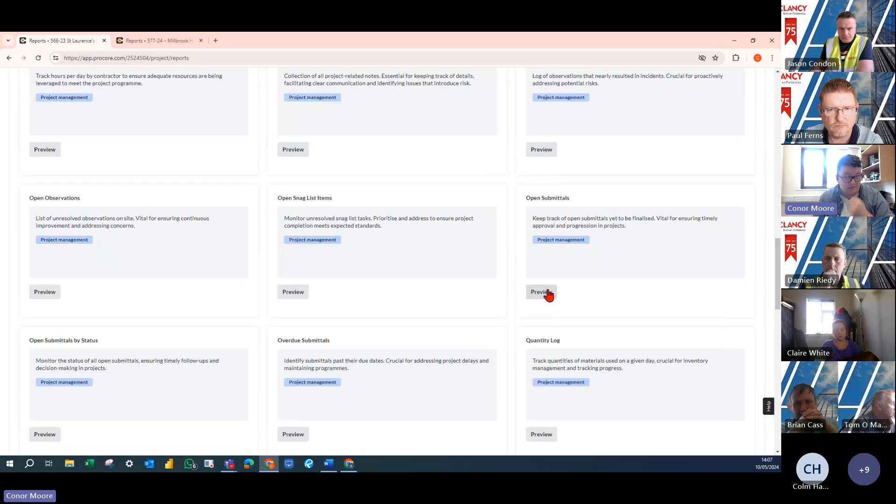
# Step: Preview the Open Submittals template, create a report from it and look over its chart and table
pyautogui.click(542, 292)
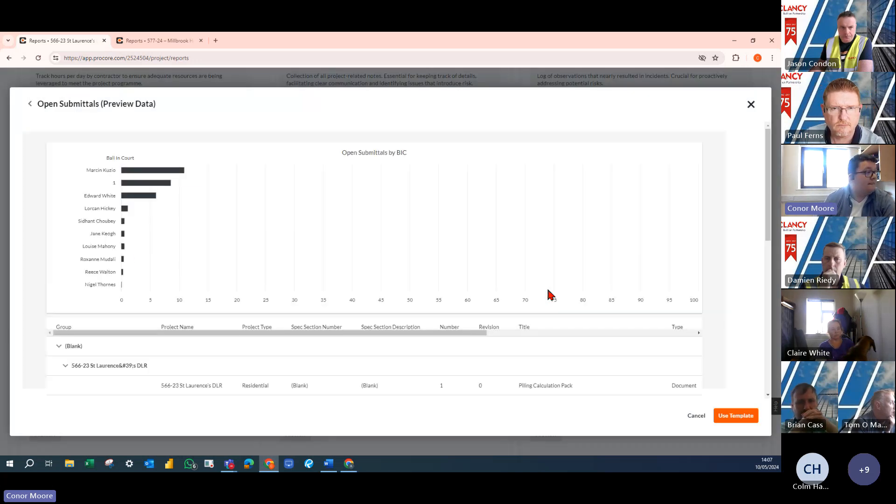
pyautogui.scroll(-1, 366, 344)
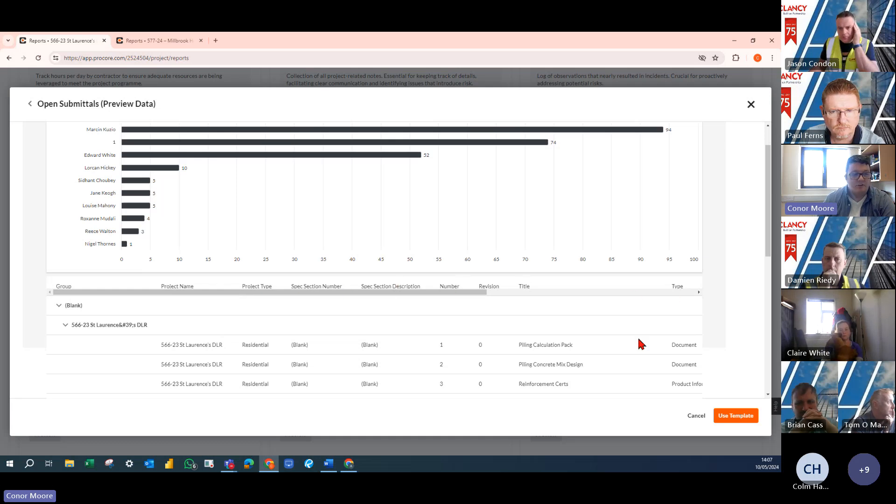
pyautogui.click(749, 416)
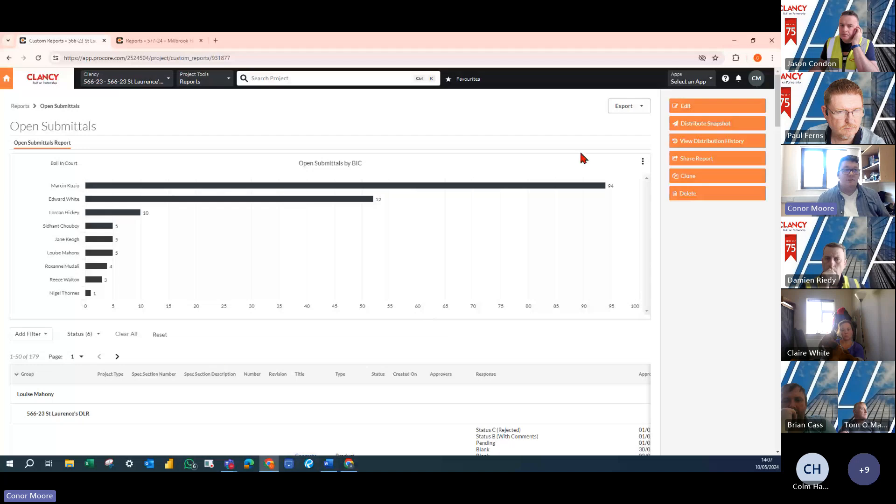
pyautogui.scroll(-3, 420, 314)
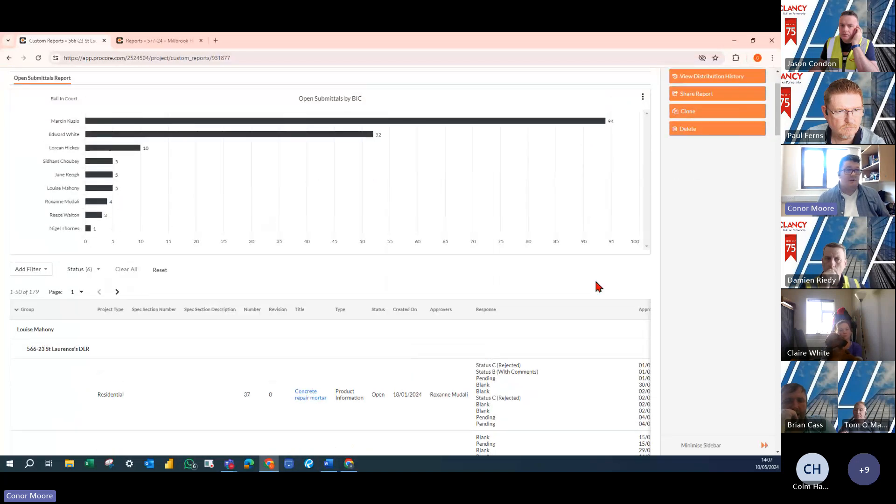
pyautogui.scroll(3, 599, 286)
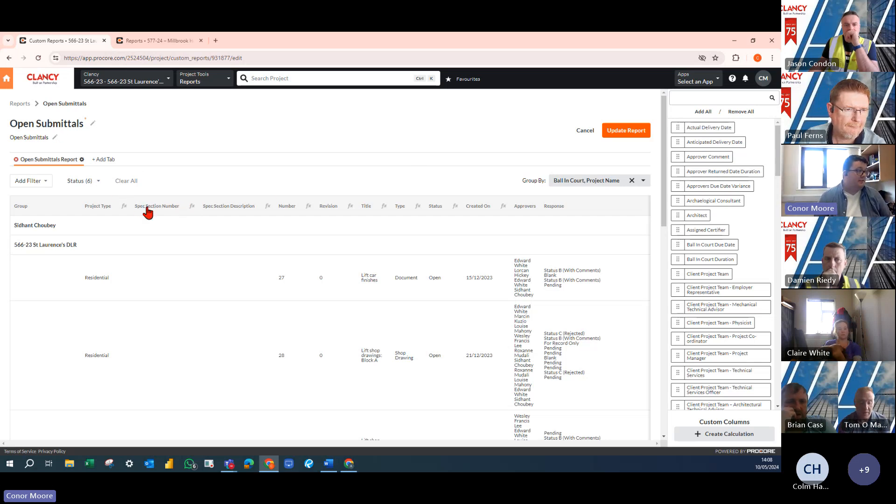
# Step: Edit the Open Submittals report and remove its Spec Section Number, Spec Section Description and Project Type columns
pyautogui.moveTo(153, 207); pyautogui.dragTo(719, 249)
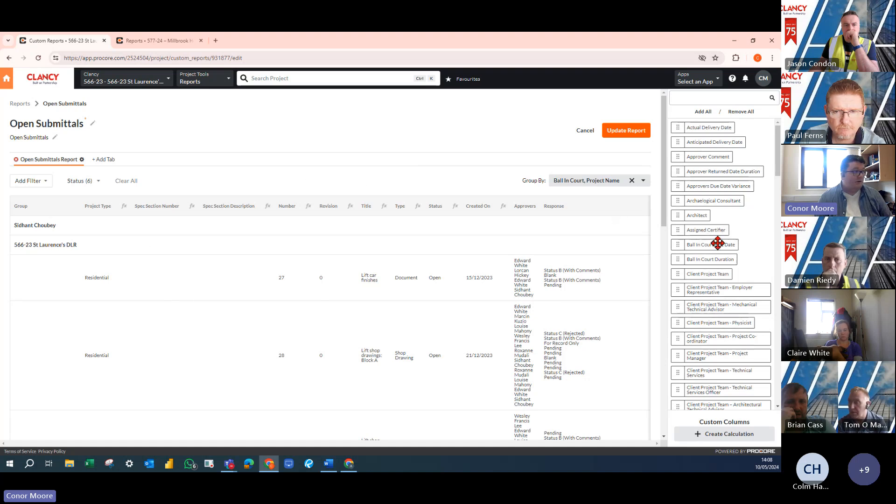
pyautogui.moveTo(162, 213); pyautogui.dragTo(736, 266)
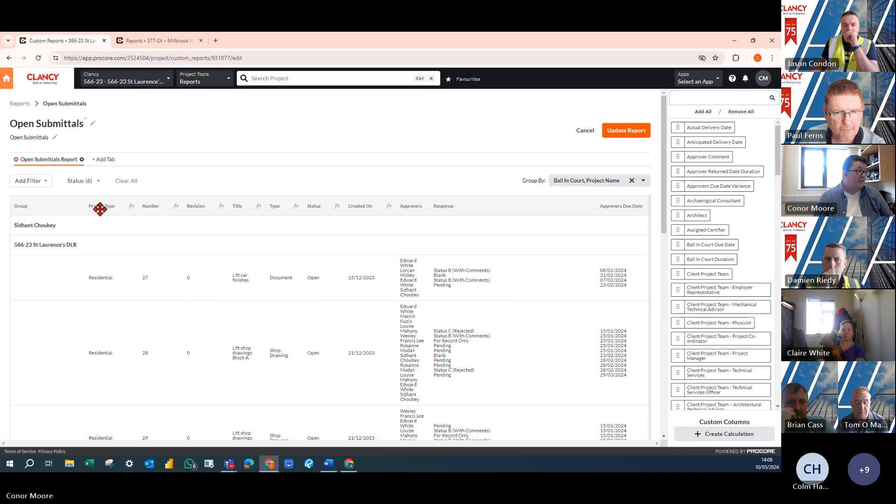
pyautogui.moveTo(100, 207); pyautogui.dragTo(722, 269)
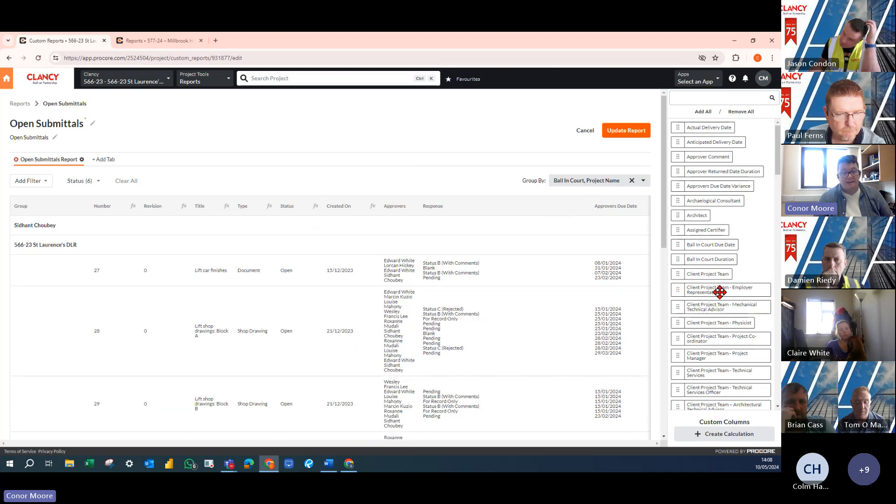
# Step: Add the Created By column to the report directly before the Number column
pyautogui.scroll(-10, 719, 291)
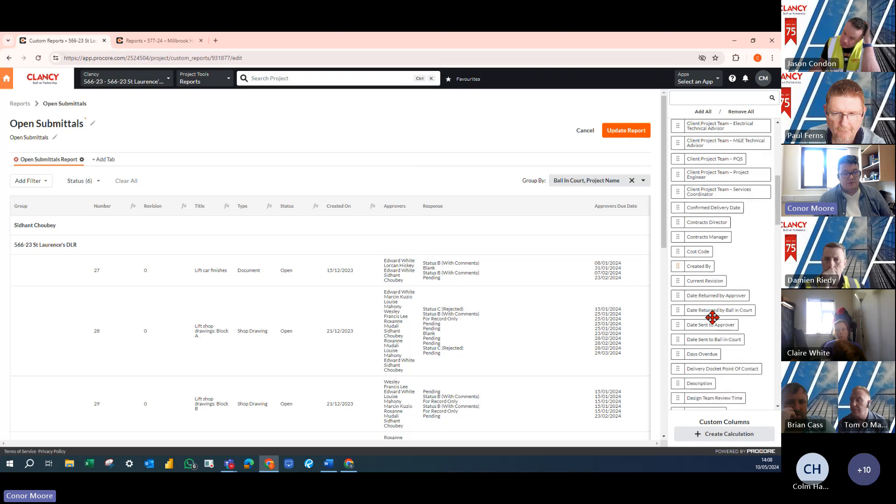
pyautogui.scroll(-1, 712, 318)
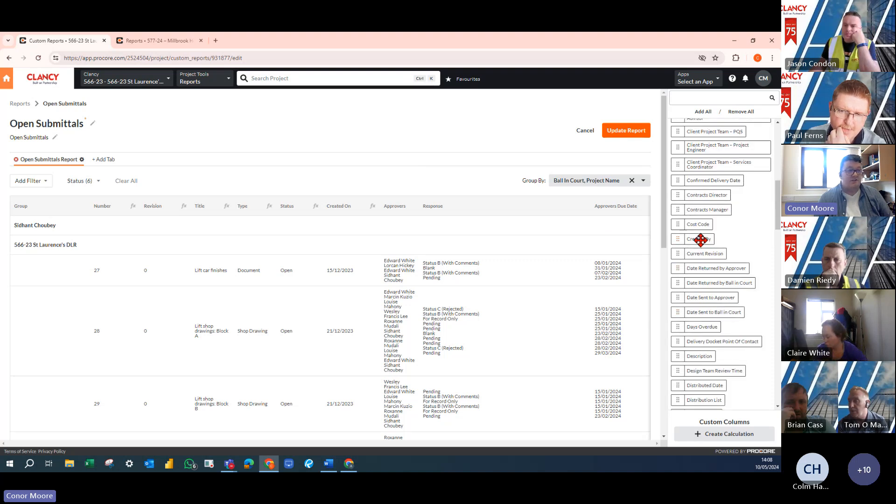
pyautogui.moveTo(700, 241)
pyautogui.mouseDown()
pyautogui.moveTo(271, 183)
pyautogui.moveTo(109, 215)
pyautogui.moveTo(313, 216)
pyautogui.moveTo(714, 259)
pyautogui.moveTo(700, 241)
pyautogui.mouseUp()
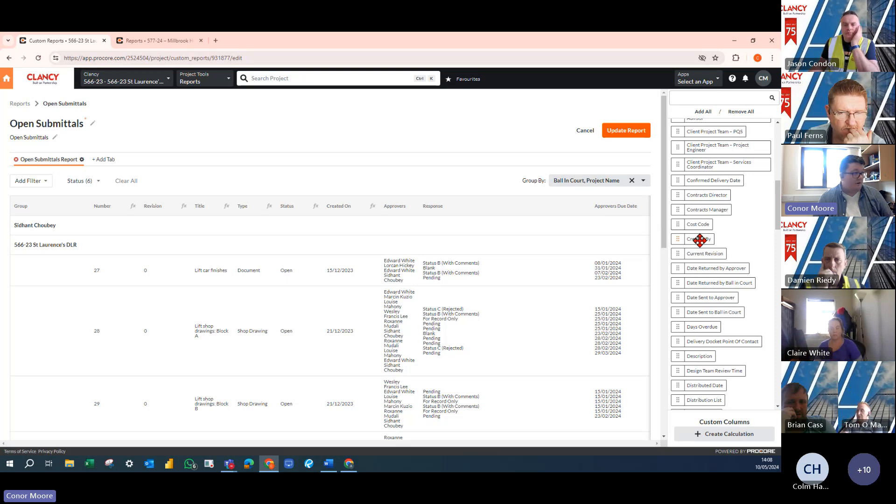
pyautogui.moveTo(700, 241); pyautogui.dragTo(99, 211)
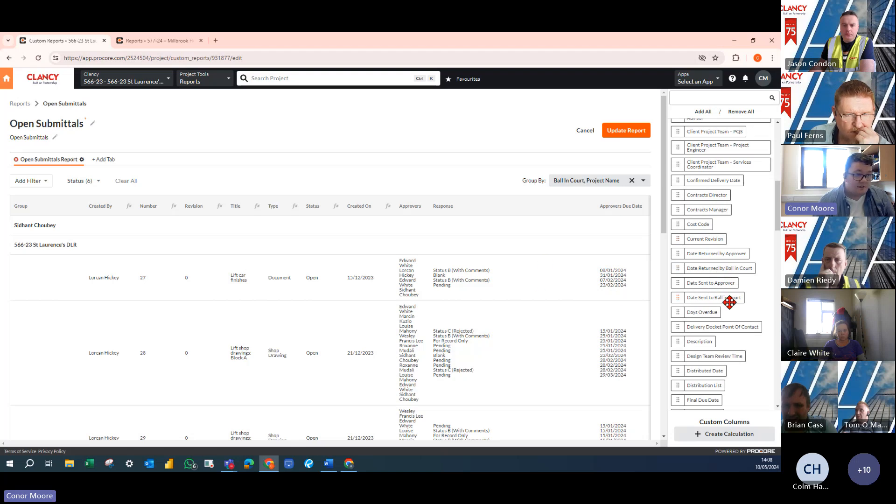
# Step: Remove Project Name from the grouping so the report groups only by Ball In Court, and update the report
pyautogui.scroll(1, 704, 314)
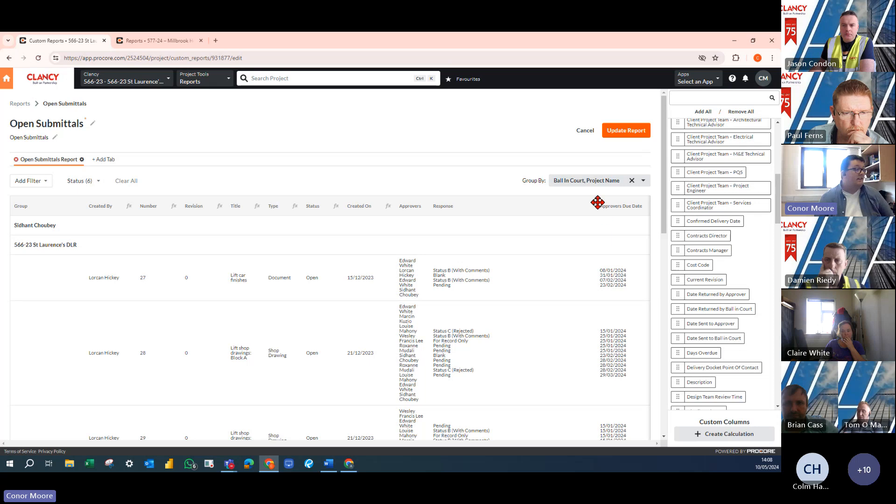
pyautogui.click(643, 185)
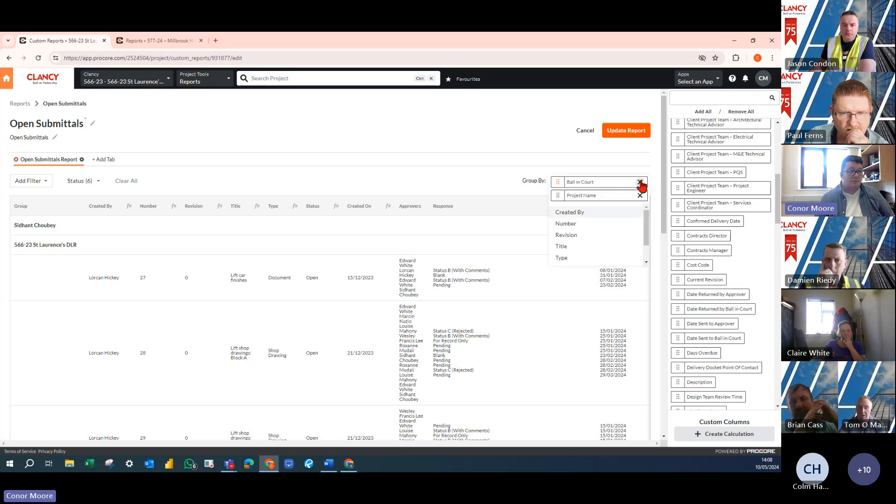
pyautogui.click(640, 195)
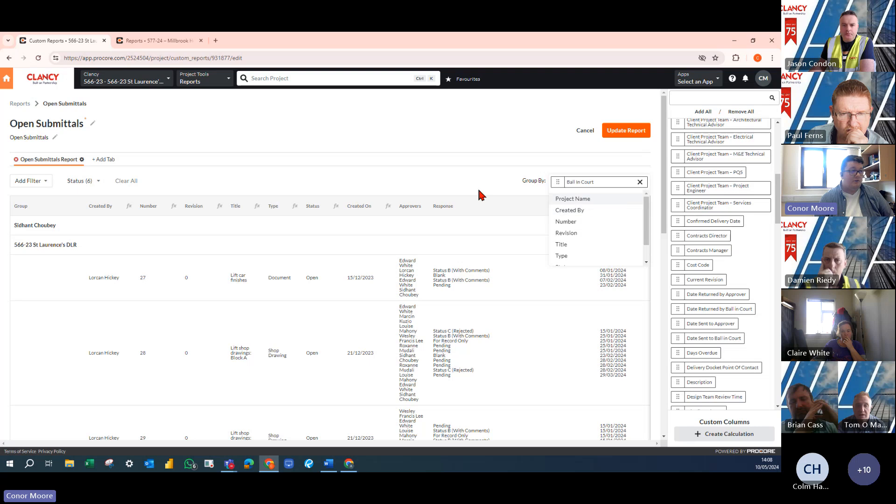
pyautogui.click(477, 189)
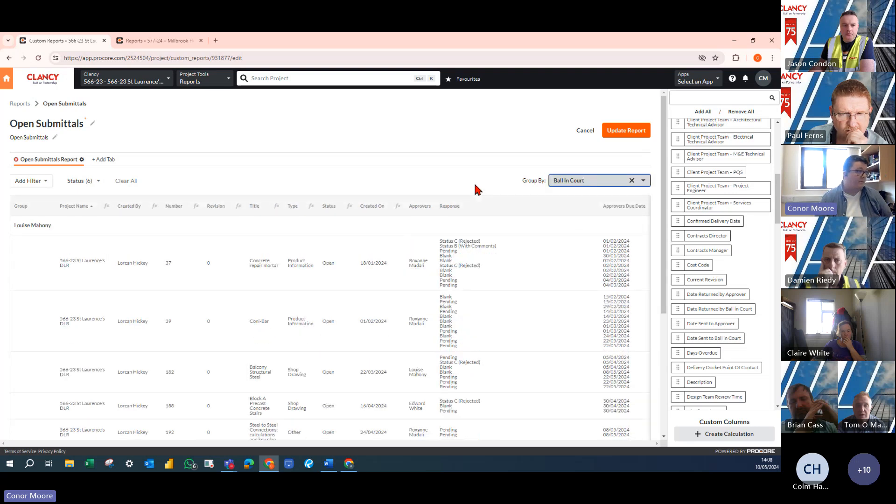
pyautogui.click(628, 132)
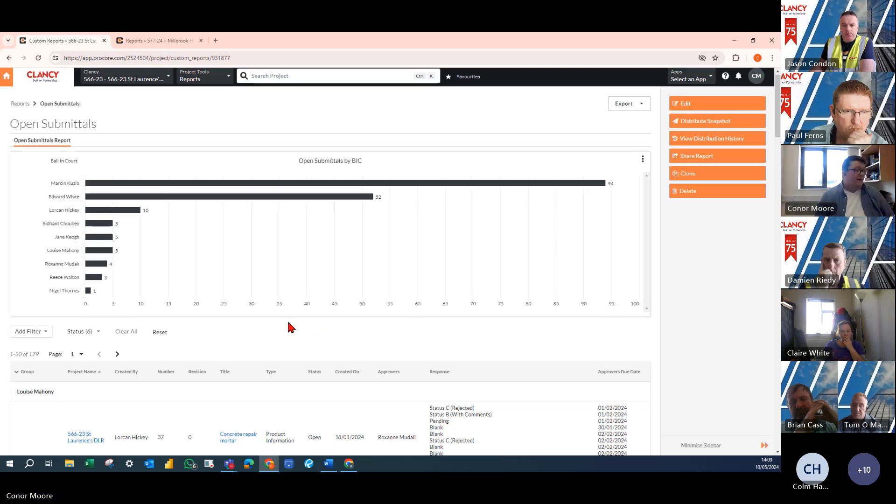
# Step: Change the Open Submittals by BIC visual to a donut chart, save it and check the report's export formats
pyautogui.scroll(-3, 287, 322)
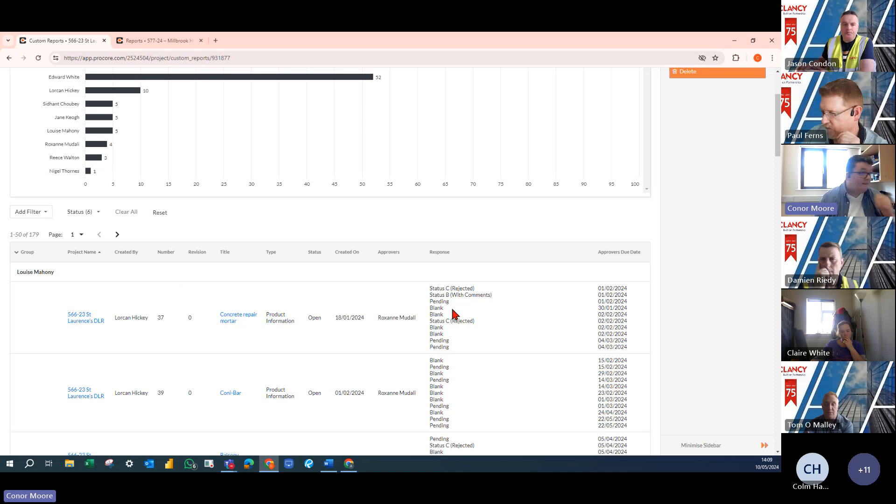
pyautogui.scroll(3, 452, 312)
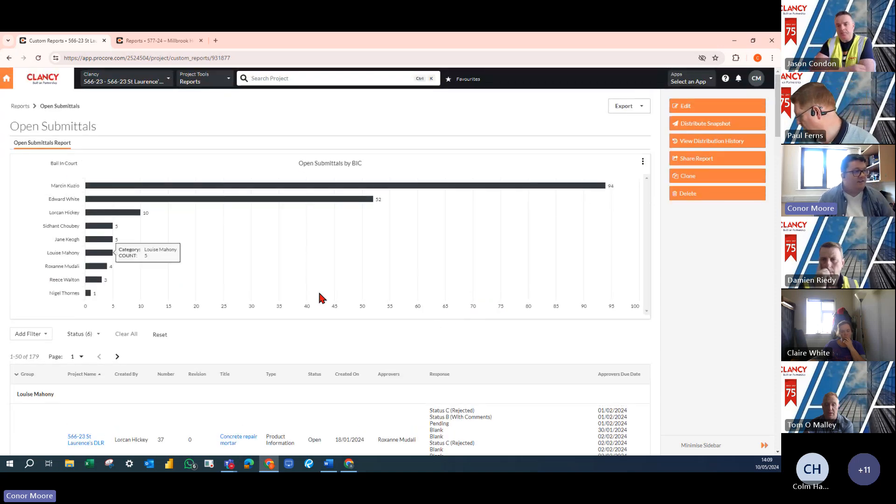
pyautogui.click(644, 165)
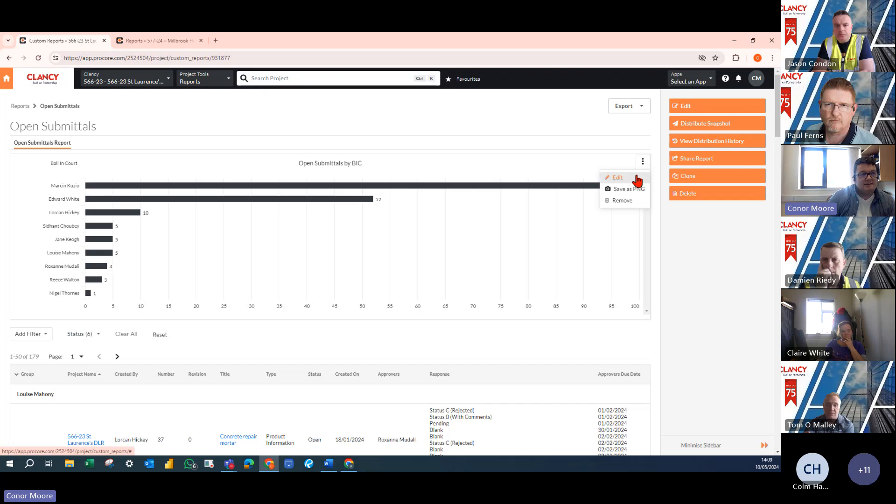
pyautogui.click(636, 178)
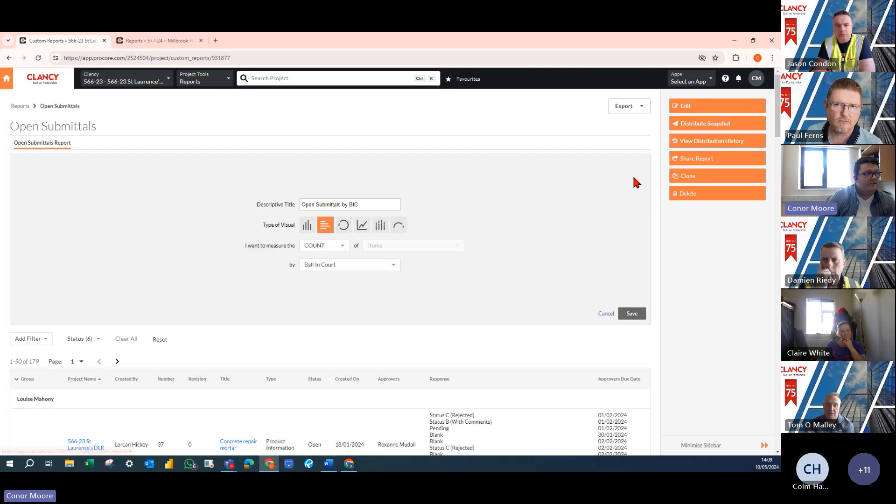
pyautogui.click(343, 227)
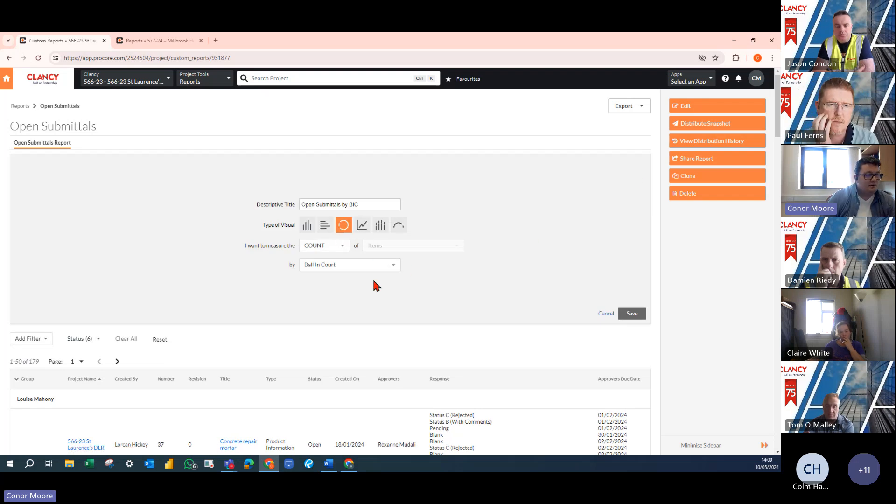
pyautogui.click(632, 313)
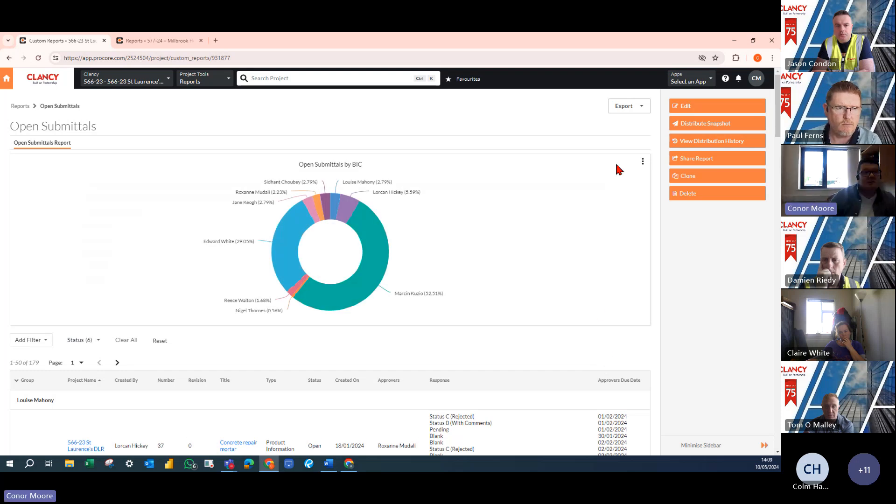
pyautogui.click(638, 110)
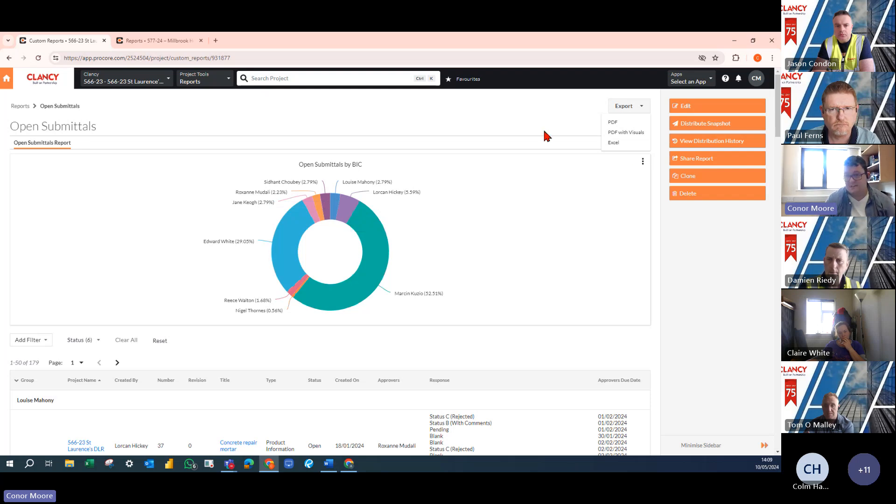
pyautogui.click(556, 123)
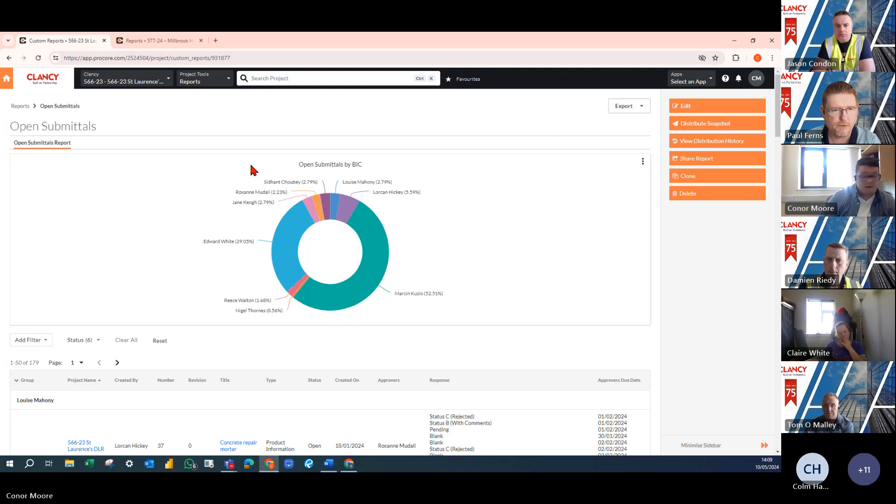
# Step: Switch to the 577-24 Millbrook project's Reports page and start a new report using the Drawings data set
pyautogui.click(168, 39)
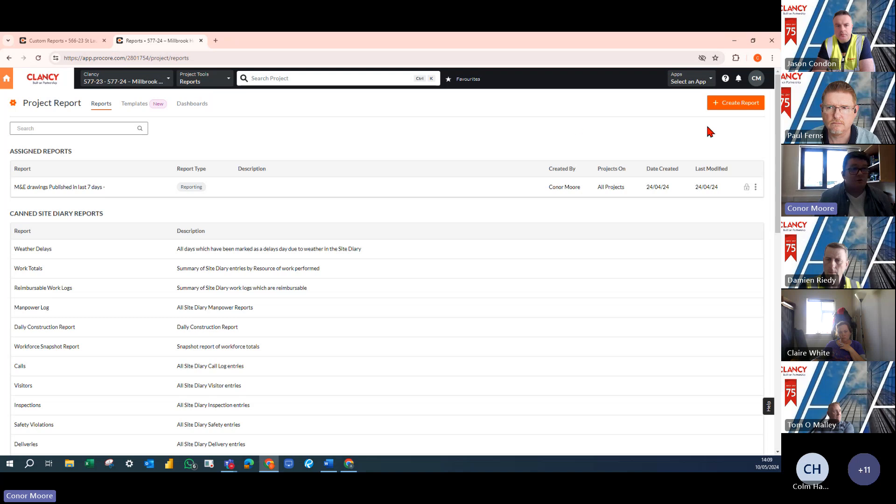
pyautogui.click(730, 108)
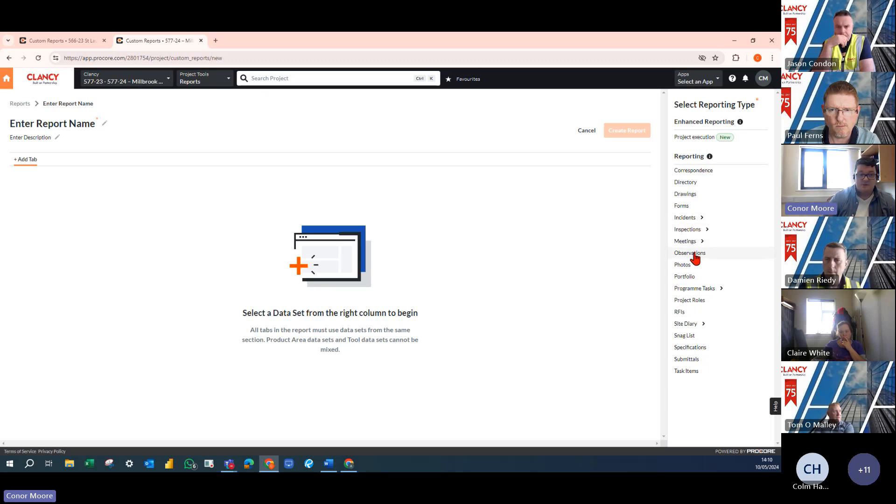
pyautogui.click(696, 196)
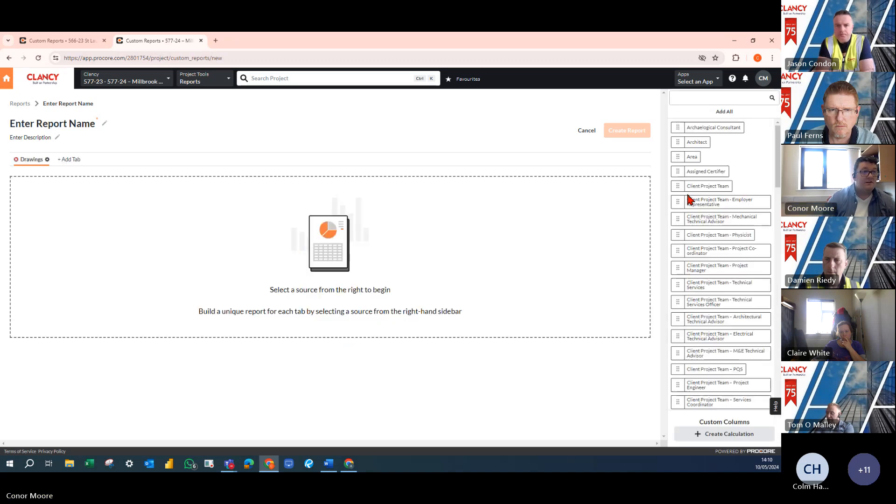
# Step: Enter "Drawings Published in the last month" as both the name and the description of the new report
pyautogui.click(56, 124)
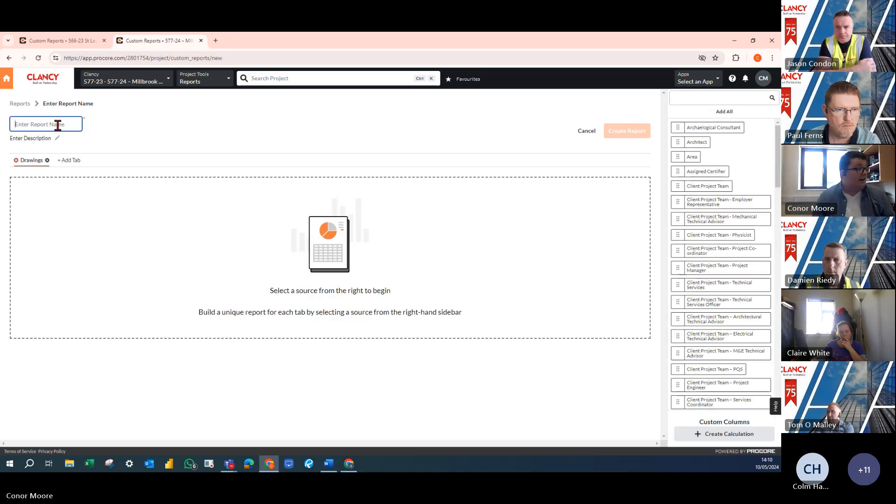
pyautogui.rightClick(36, 126)
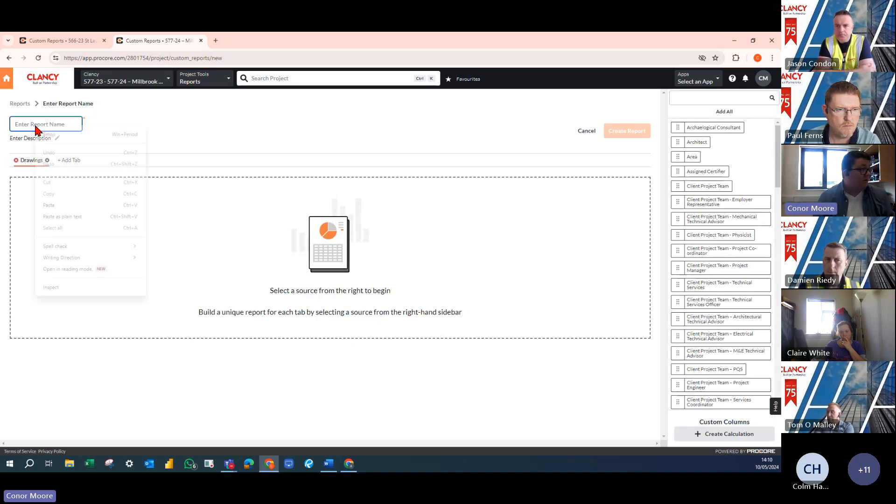
pyautogui.click(54, 205)
pyautogui.press('Return')
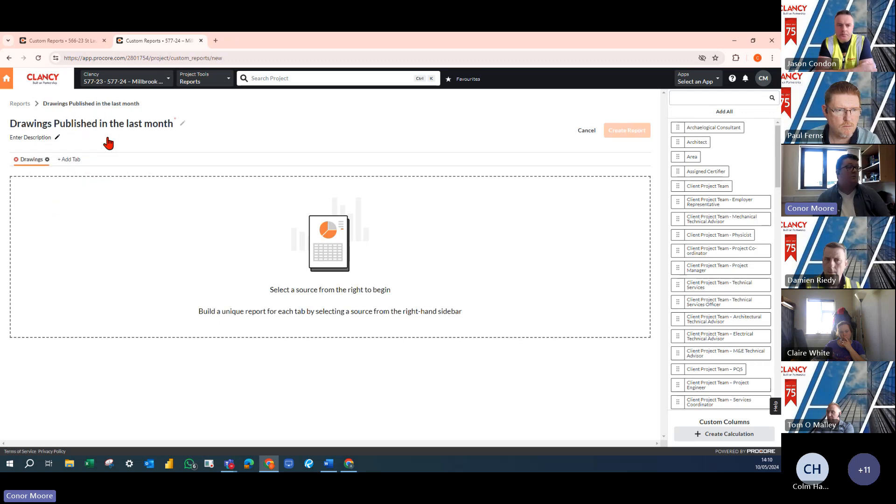
pyautogui.click(25, 139)
pyautogui.rightClick(26, 140)
pyautogui.click(50, 219)
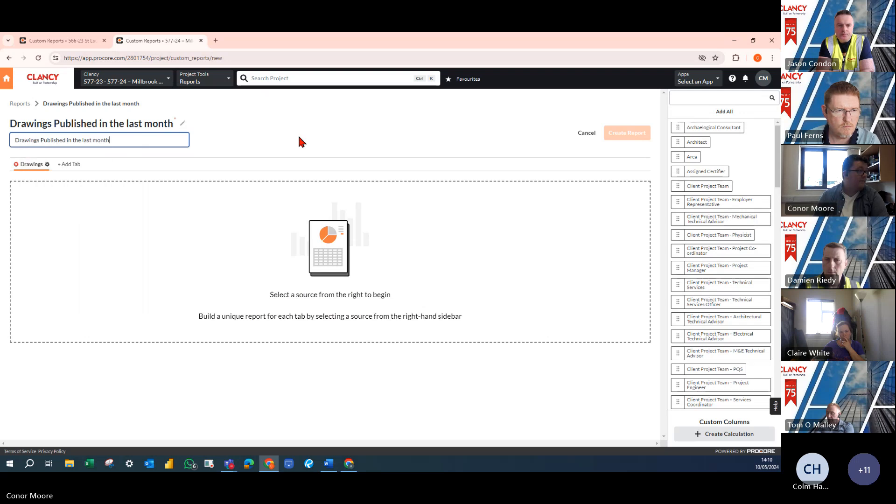
pyautogui.press('Return')
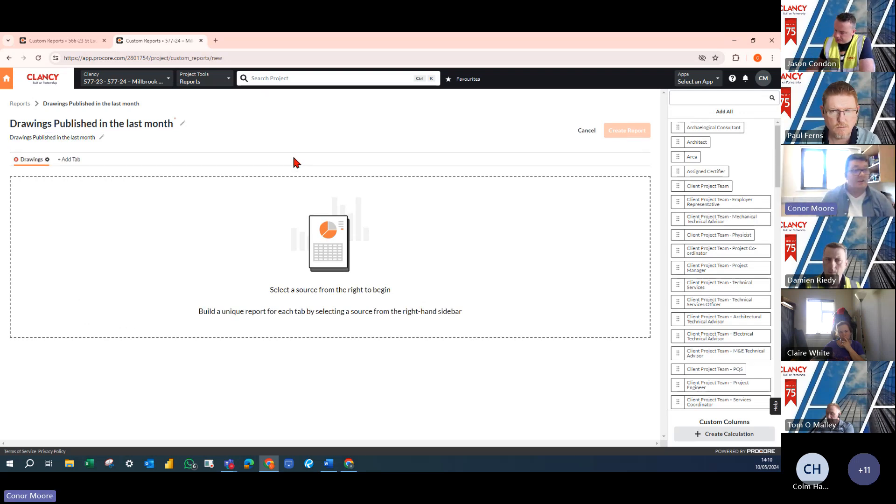
# Step: Add the Drawing No. column to the report, with Drawing Title ahead of it and Discipline between the two
pyautogui.scroll(-3, 732, 323)
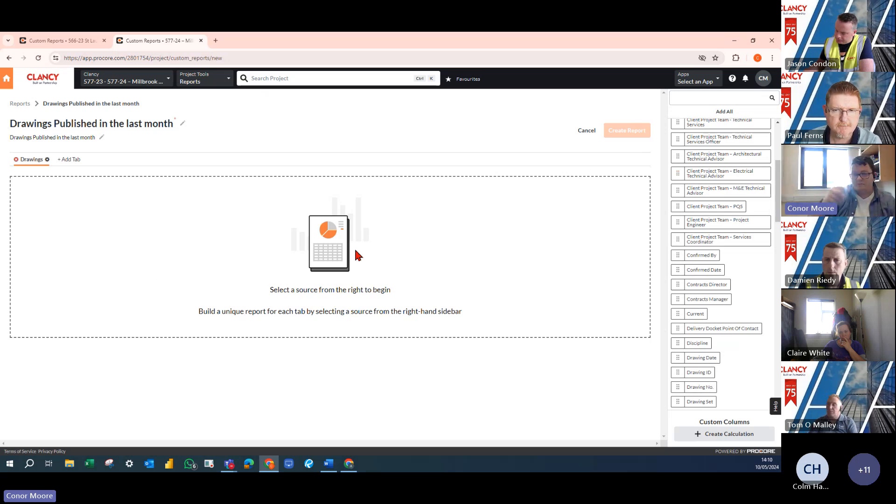
pyautogui.scroll(-1, 716, 318)
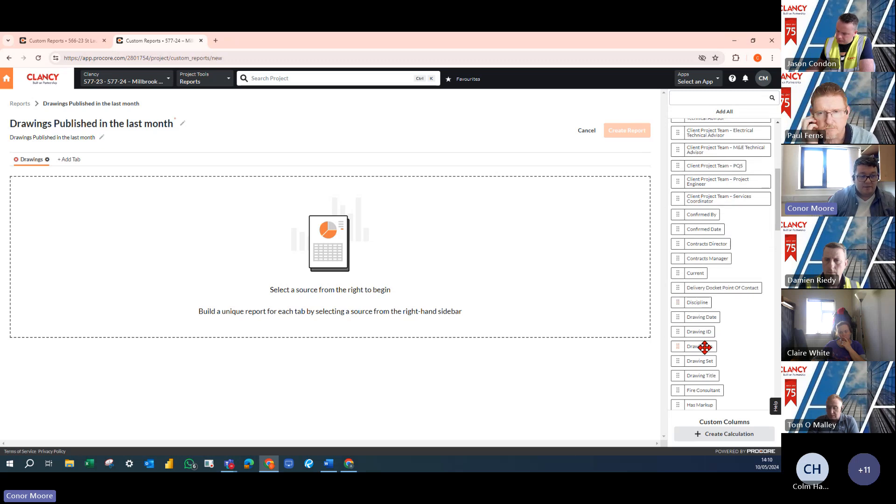
pyautogui.moveTo(705, 348)
pyautogui.mouseDown()
pyautogui.moveTo(226, 248)
pyautogui.moveTo(224, 240)
pyautogui.mouseUp()
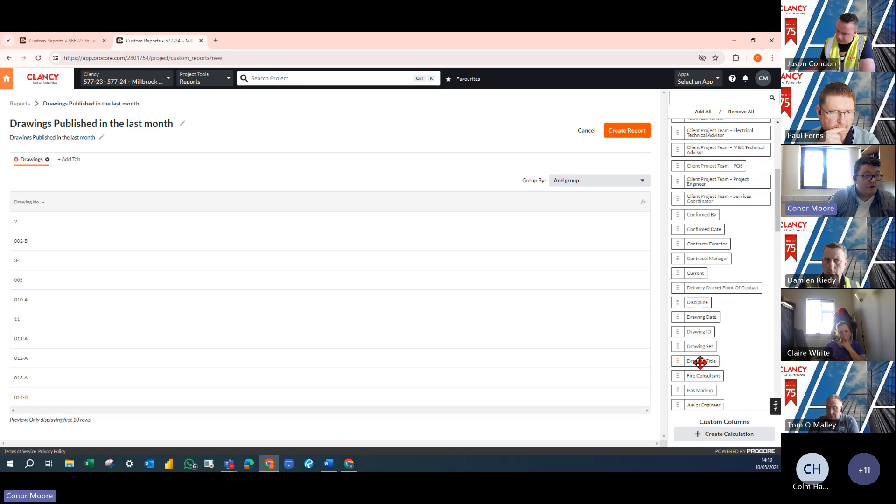
pyautogui.moveTo(700, 360)
pyautogui.mouseDown()
pyautogui.moveTo(267, 178)
pyautogui.moveTo(255, 209)
pyautogui.moveTo(351, 216)
pyautogui.mouseUp()
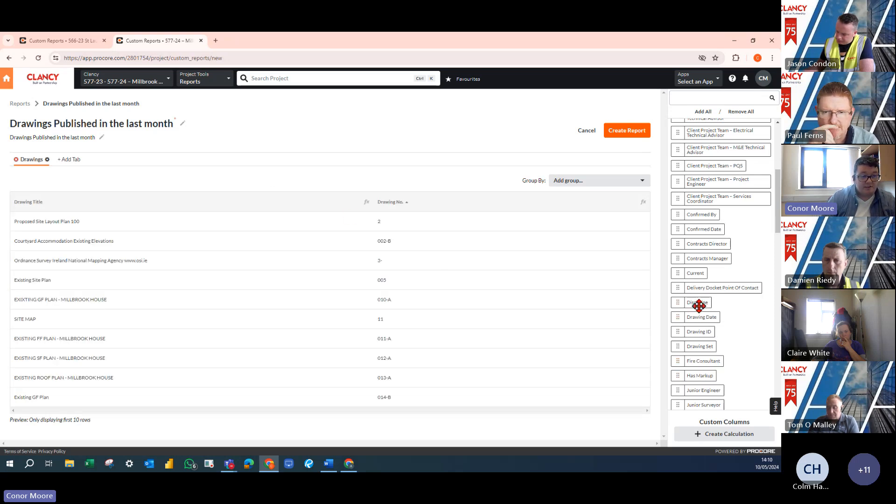
pyautogui.moveTo(699, 306)
pyautogui.mouseDown()
pyautogui.moveTo(606, 282)
pyautogui.moveTo(482, 216)
pyautogui.moveTo(500, 213)
pyautogui.mouseUp()
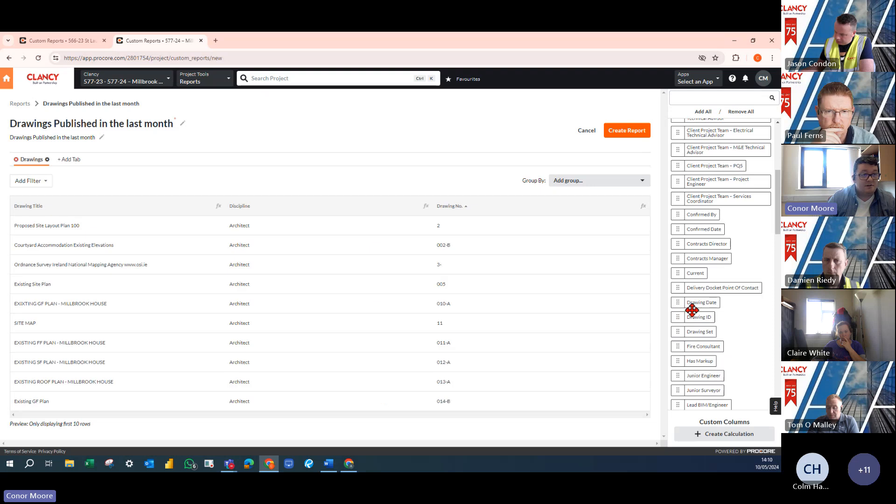
# Step: Add the Current, Published Date and Published By columns after Drawing No. in the report
pyautogui.scroll(-3, 734, 367)
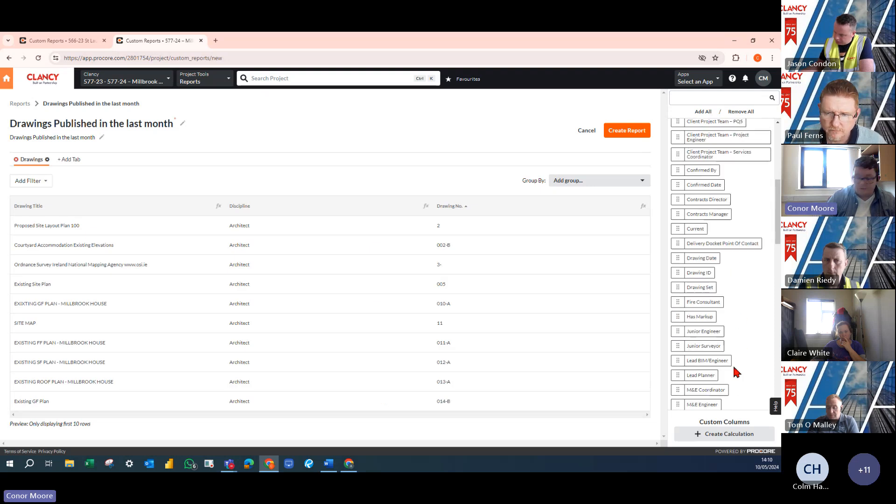
pyautogui.scroll(2, 732, 362)
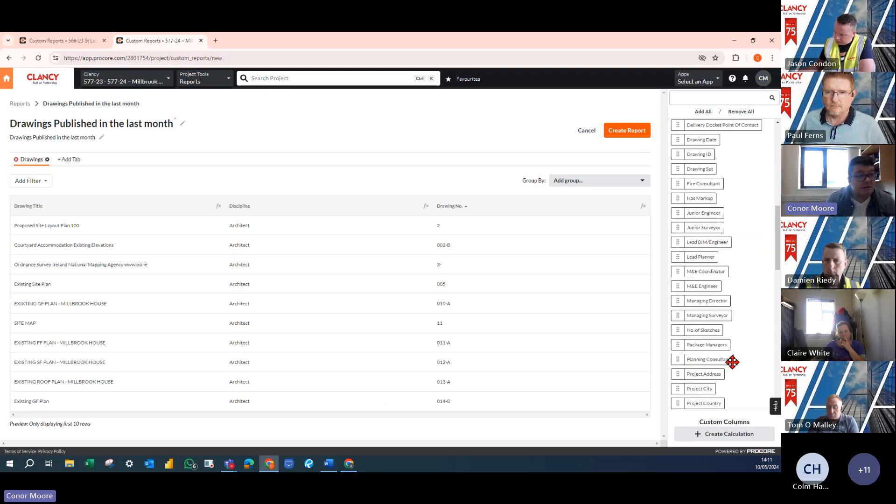
pyautogui.moveTo(700, 237); pyautogui.dragTo(565, 218)
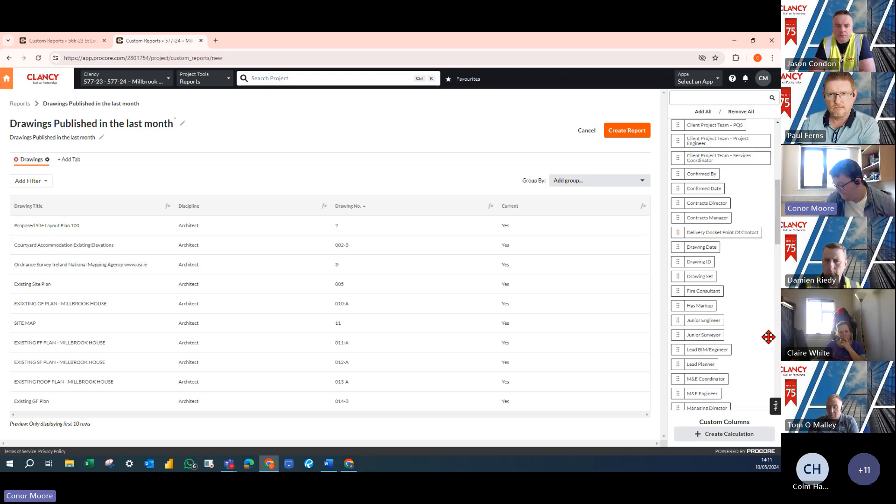
pyautogui.scroll(-6, 727, 324)
pyautogui.scroll(-2, 723, 326)
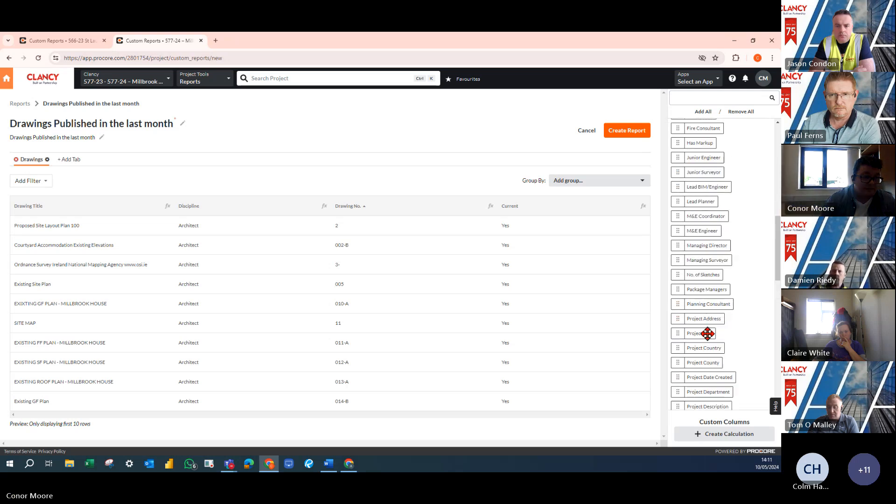
pyautogui.scroll(-14, 707, 333)
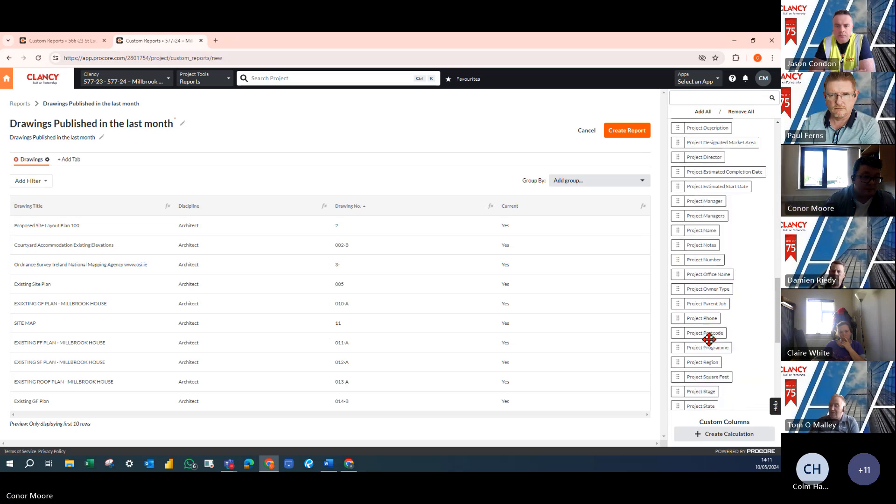
pyautogui.scroll(-8, 708, 339)
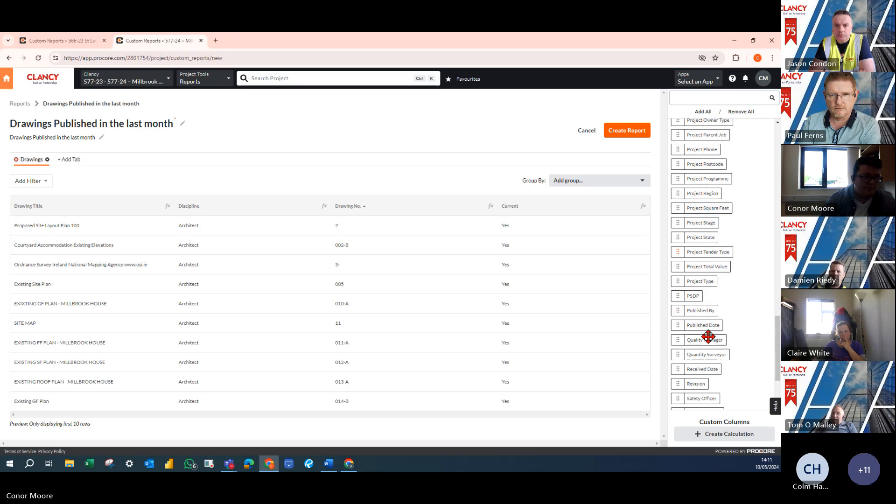
pyautogui.moveTo(704, 325); pyautogui.dragTo(633, 208)
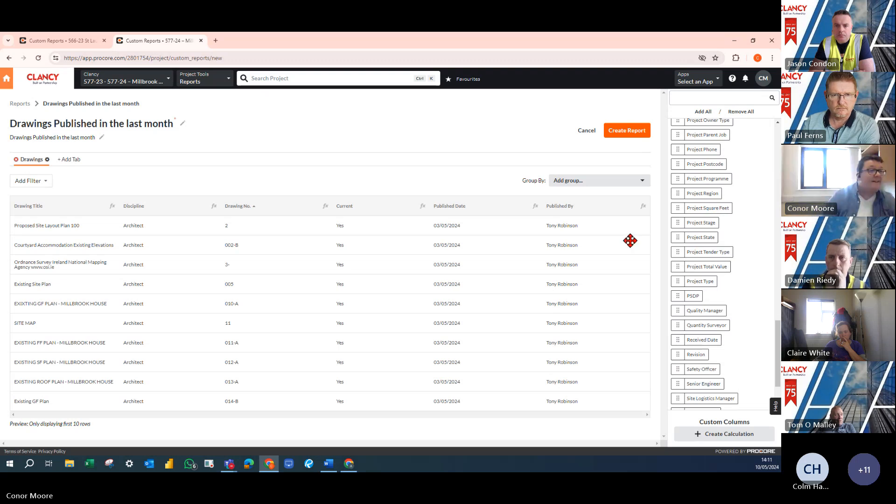
# Step: Sort the report by Drawing Title in ascending order and group it by Discipline
pyautogui.click(41, 209)
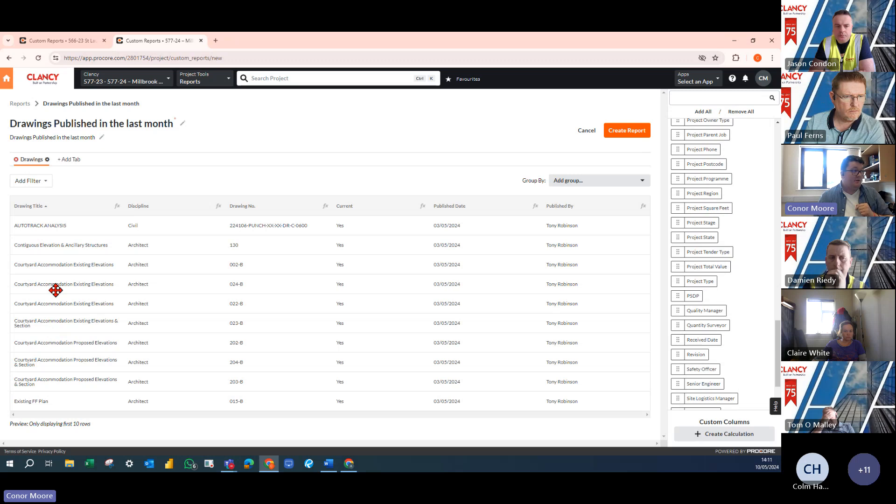
pyautogui.click(602, 182)
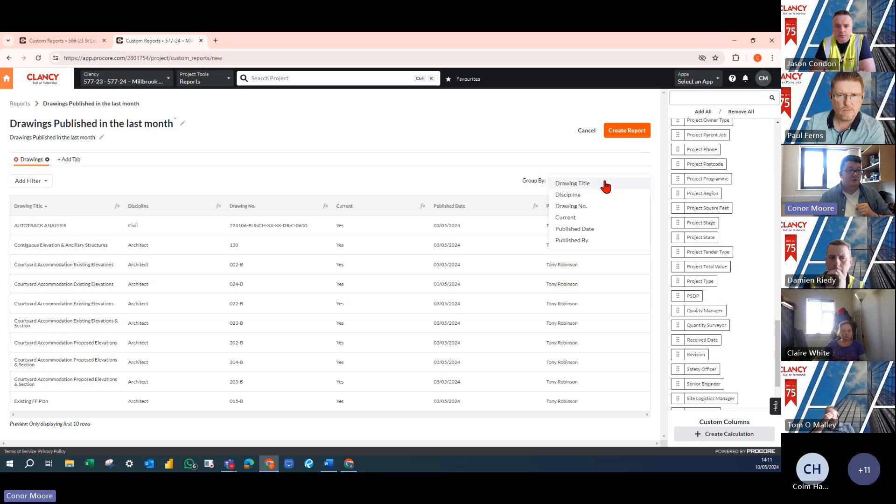
pyautogui.click(580, 196)
pyautogui.click(474, 195)
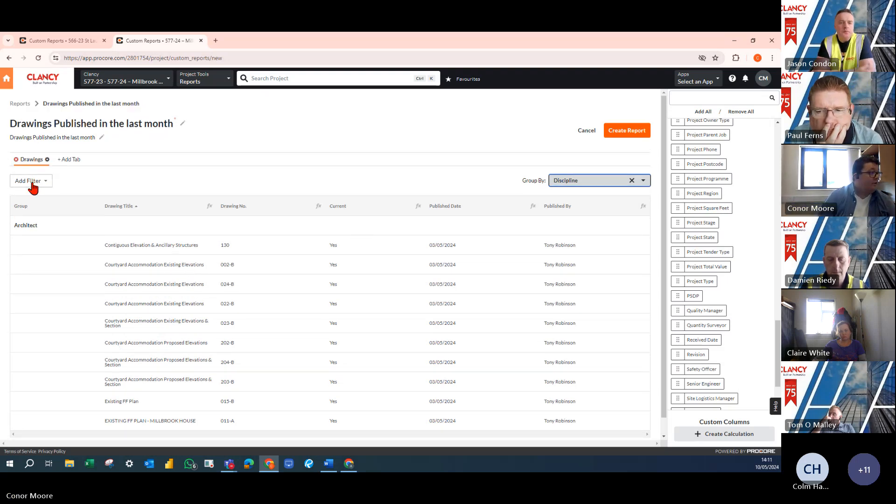
# Step: Add a Published Date filter to the report and set it to Last 30 Days
pyautogui.click(44, 186)
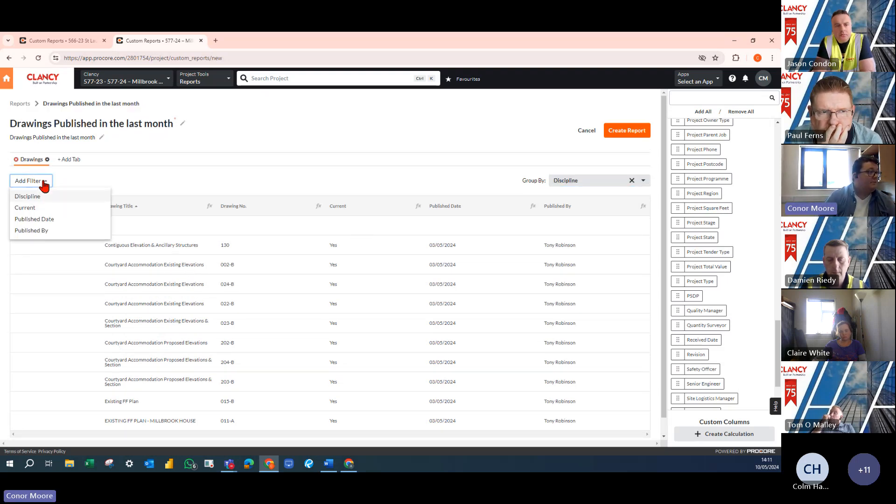
pyautogui.click(45, 221)
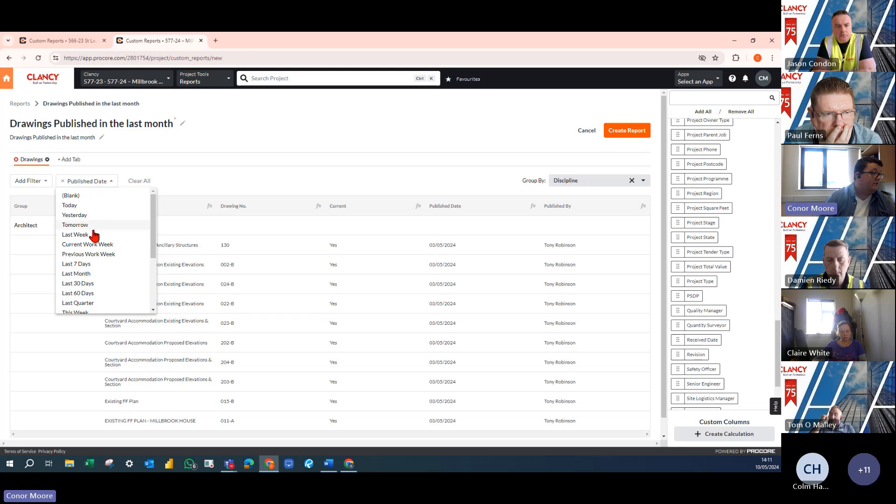
pyautogui.click(85, 274)
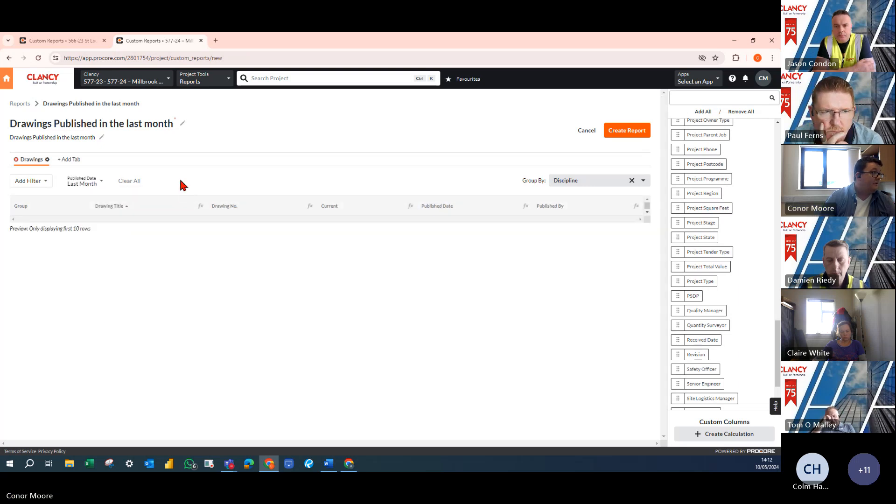
pyautogui.click(102, 182)
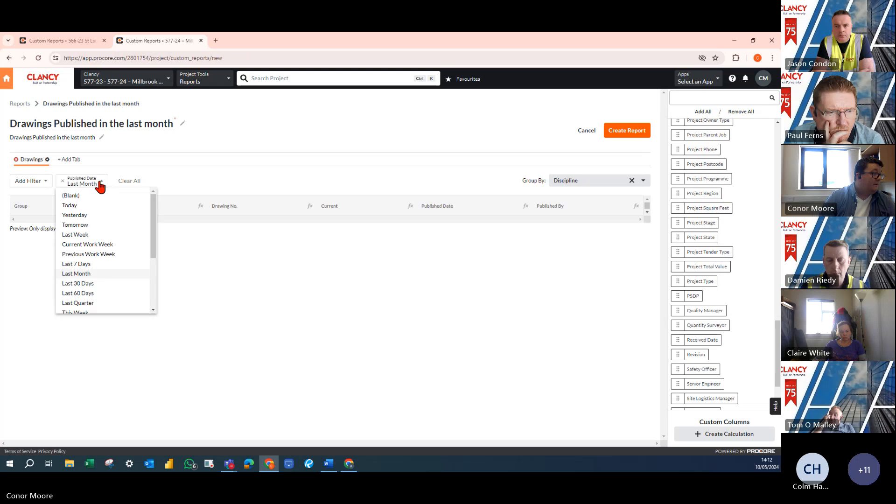
pyautogui.click(89, 284)
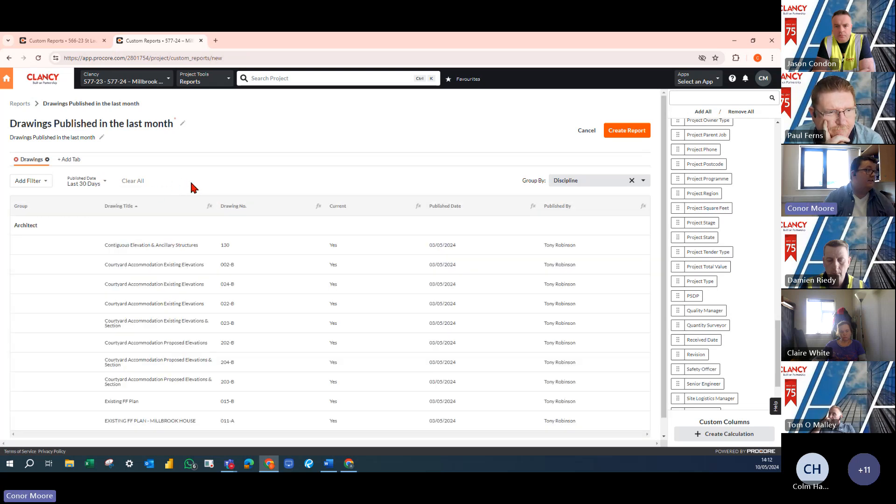
# Step: Rename the report "Drawings Published in the30 days"
pyautogui.click(136, 124)
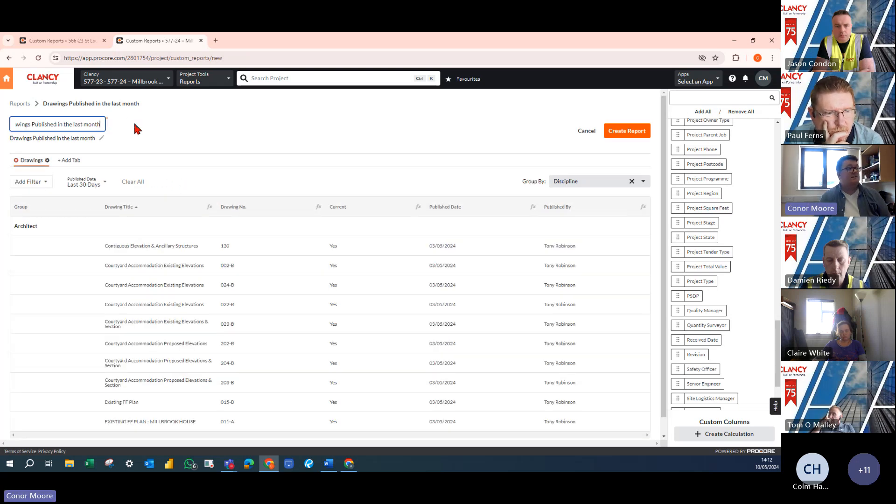
pyautogui.doubleClick(78, 125)
pyautogui.moveTo(75, 124); pyautogui.dragTo(101, 125)
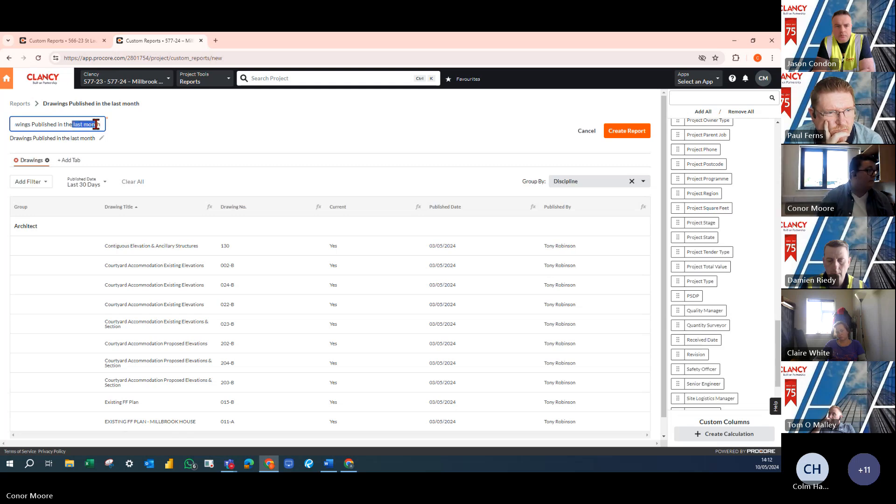
pyautogui.write('30 d')
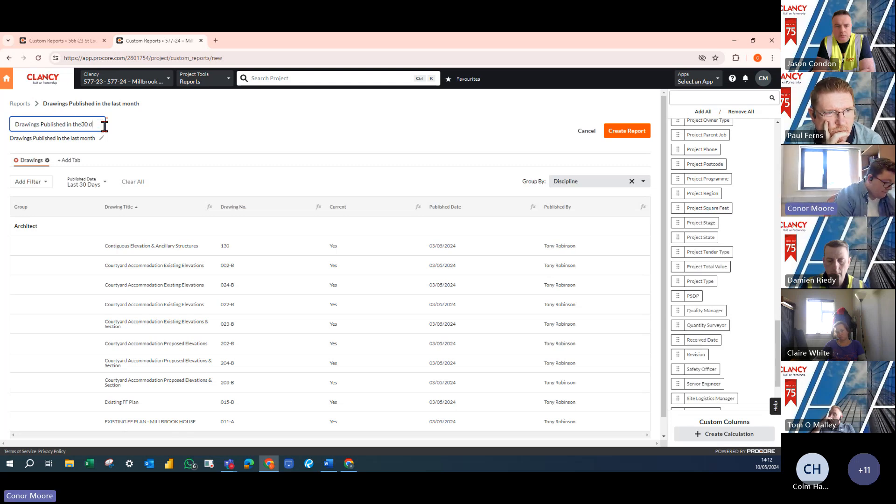
pyautogui.write('aysal')
pyautogui.press('BackSpace')
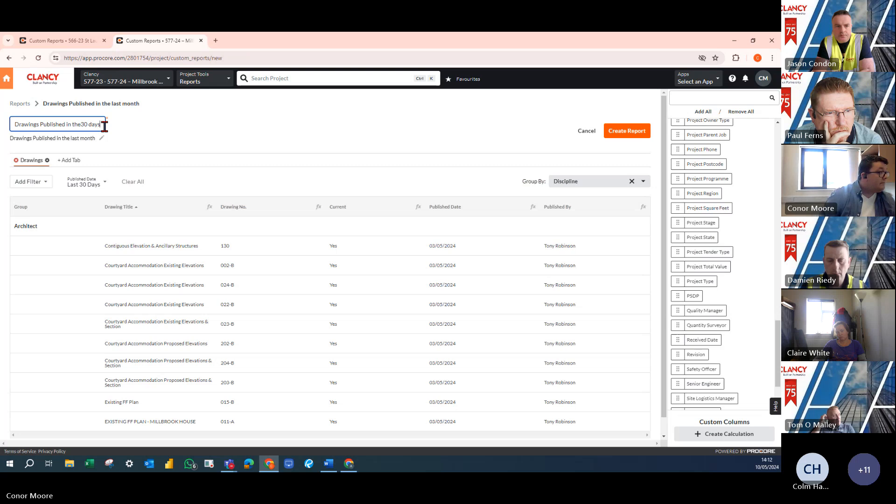
pyautogui.press('Return')
# Step: Change the report description to "Drawings Published in the last 30 days" and create the report
pyautogui.click(114, 139)
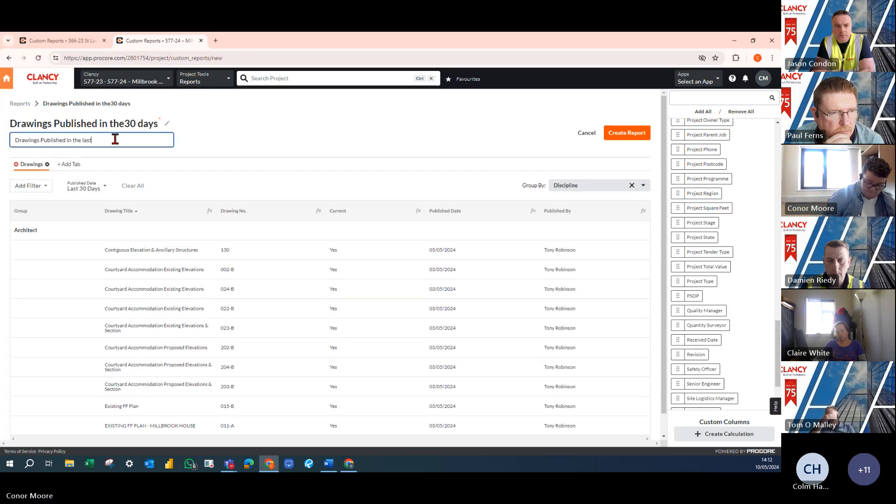
pyautogui.write('30 days')
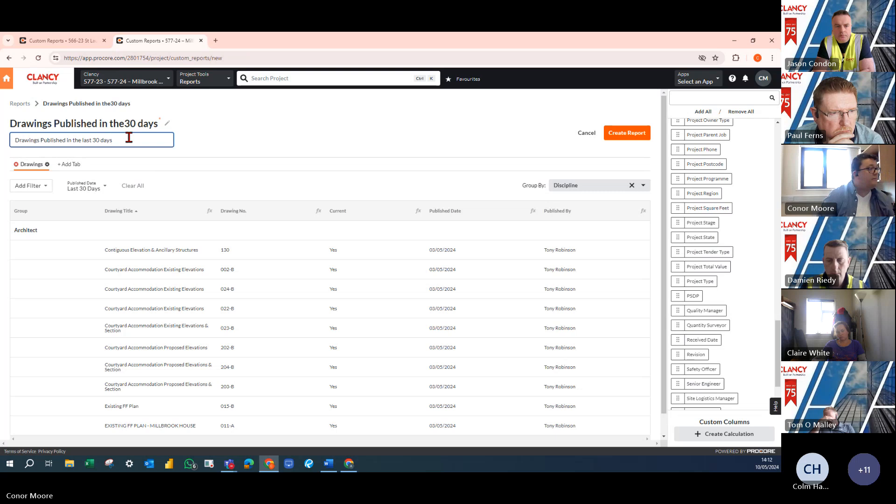
pyautogui.press('Return')
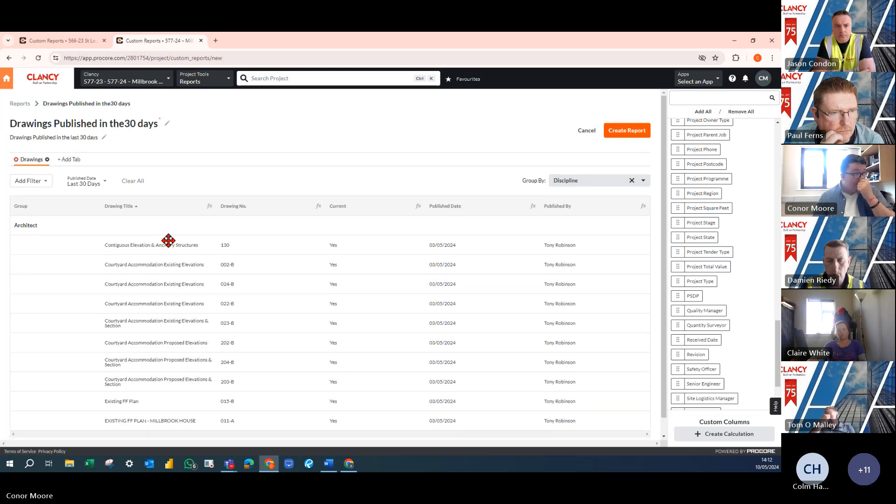
pyautogui.click(629, 133)
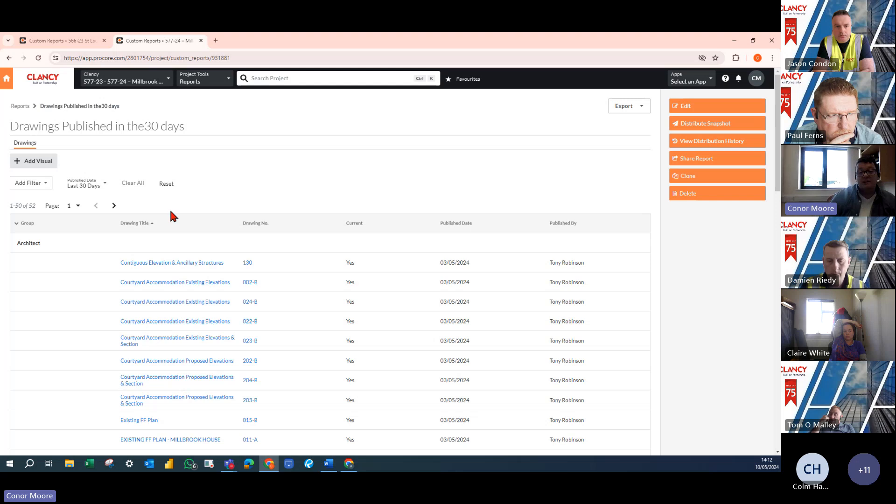
# Step: Add a visual to the report with the descriptive title "Drawings Published in the last 30days"
pyautogui.click(46, 164)
pyautogui.doubleClick(316, 203)
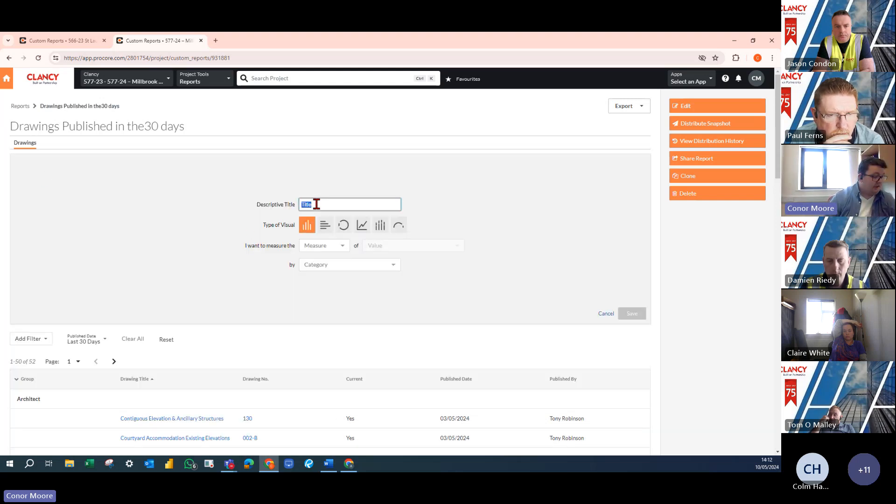
pyautogui.write('Drawings Published in the last month')
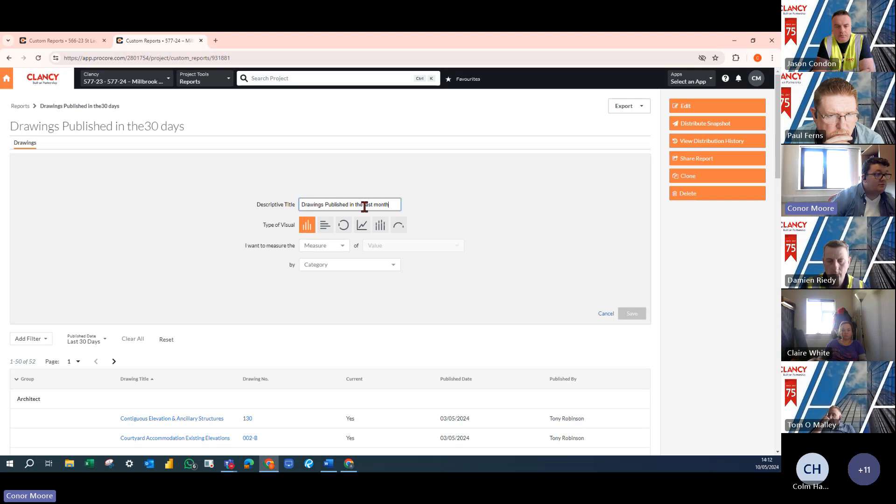
pyautogui.write('30')
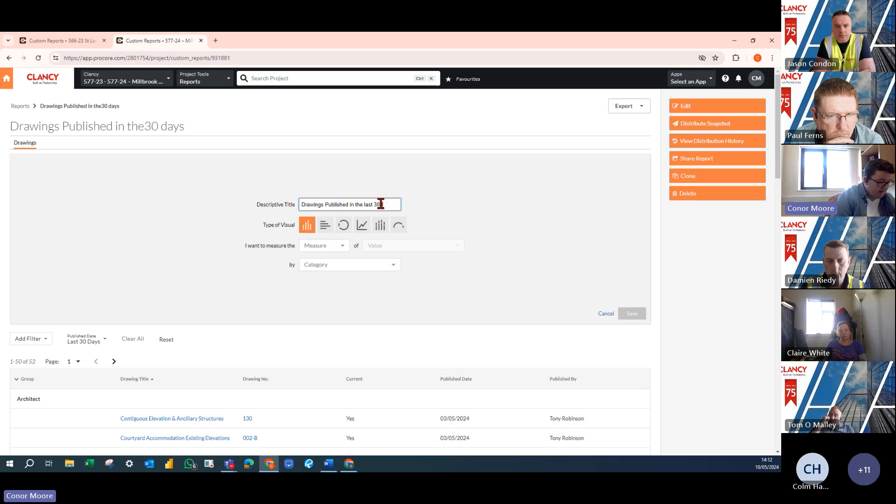
pyautogui.write(' day')
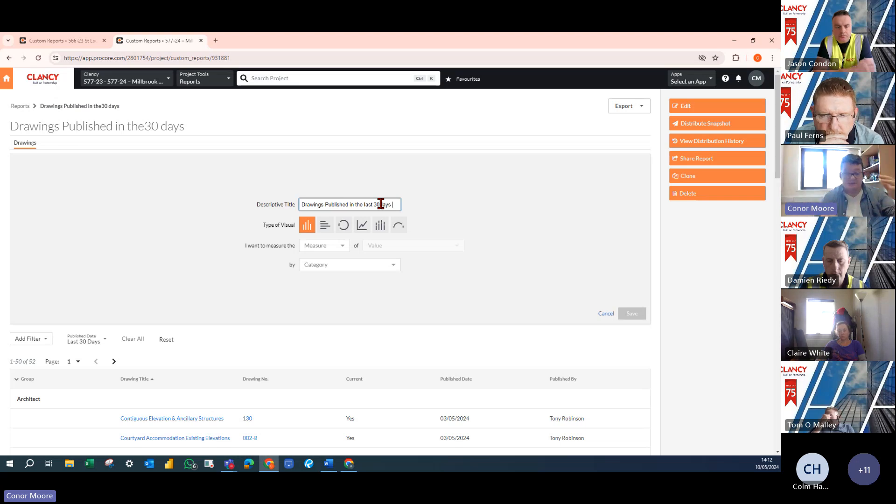
# Step: Configure the visual as a horizontal bar chart measuring the COUNT of items by Discipline, and save it
pyautogui.click(334, 245)
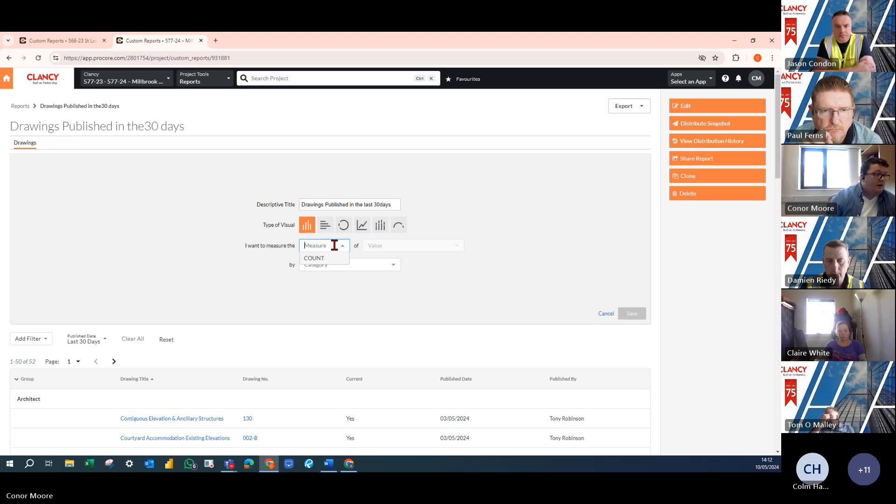
pyautogui.click(330, 258)
pyautogui.click(338, 264)
pyautogui.click(331, 290)
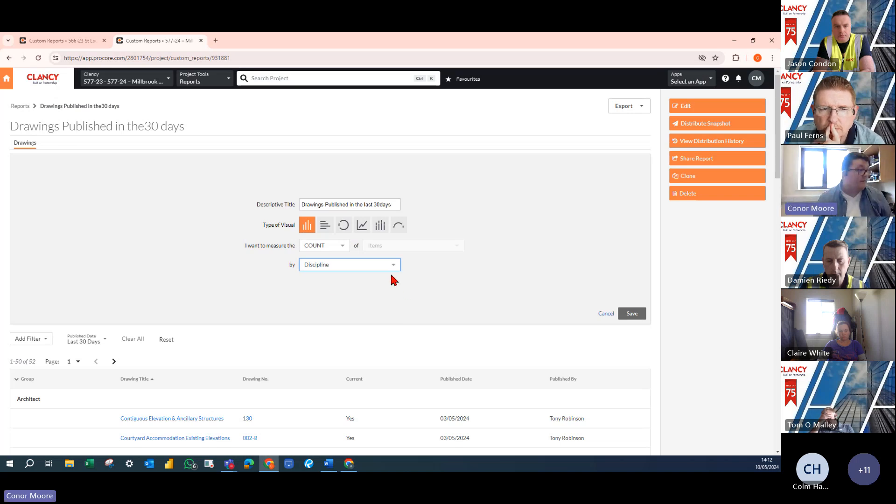
pyautogui.click(325, 225)
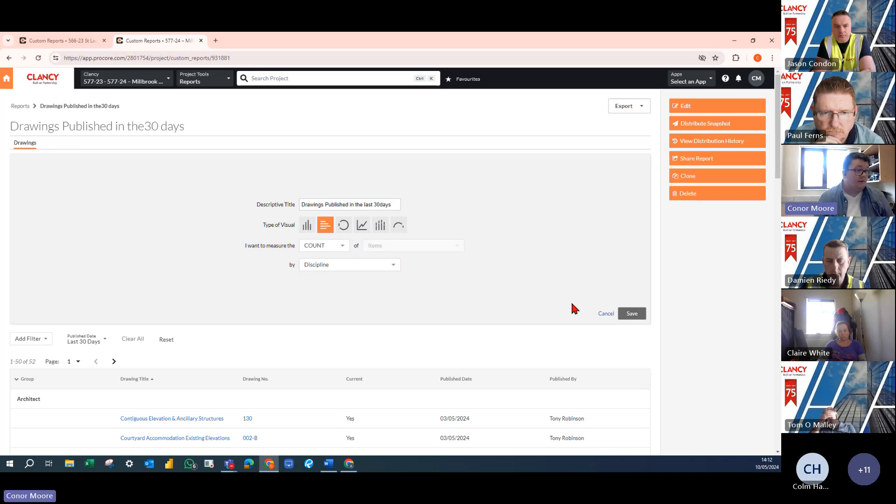
pyautogui.click(632, 315)
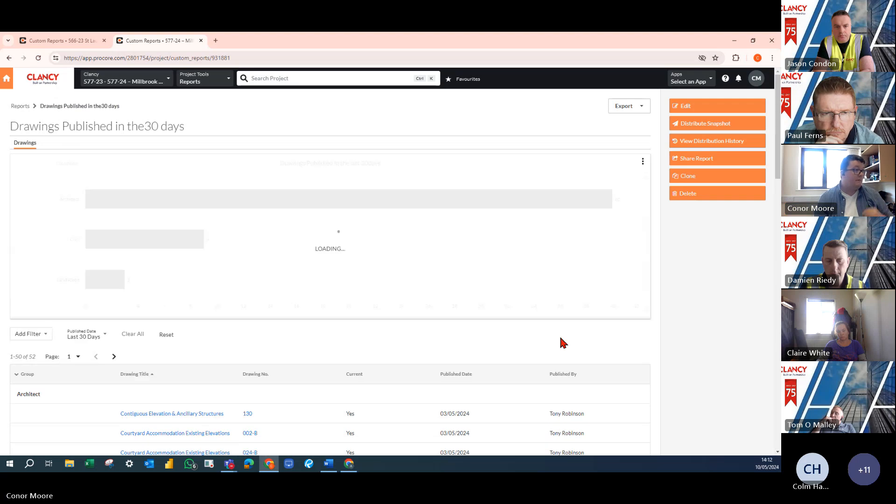
pyautogui.moveTo(116, 208)
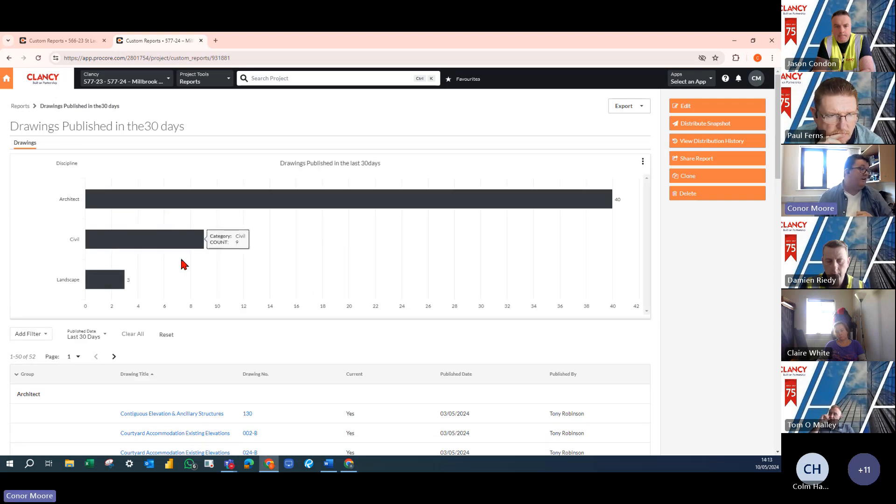
pyautogui.moveTo(105, 291)
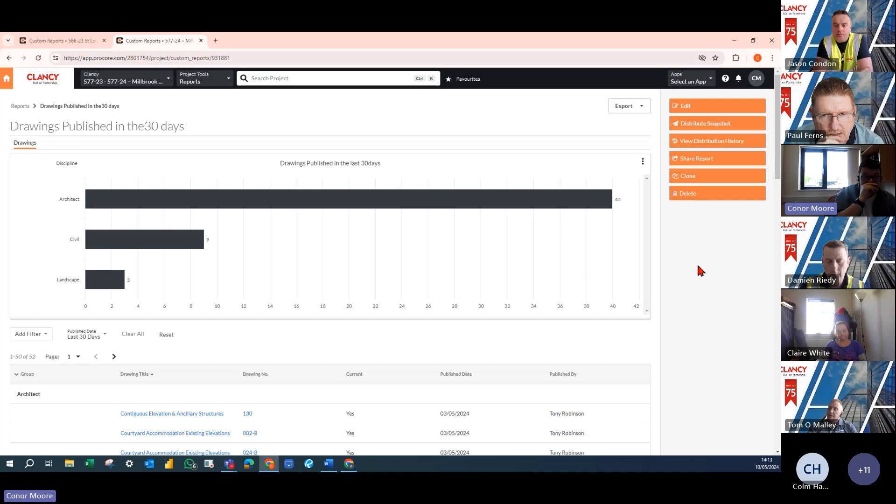
# Step: Return to the project's reports list and share the new custom drawings report with two people from the project
pyautogui.click(20, 106)
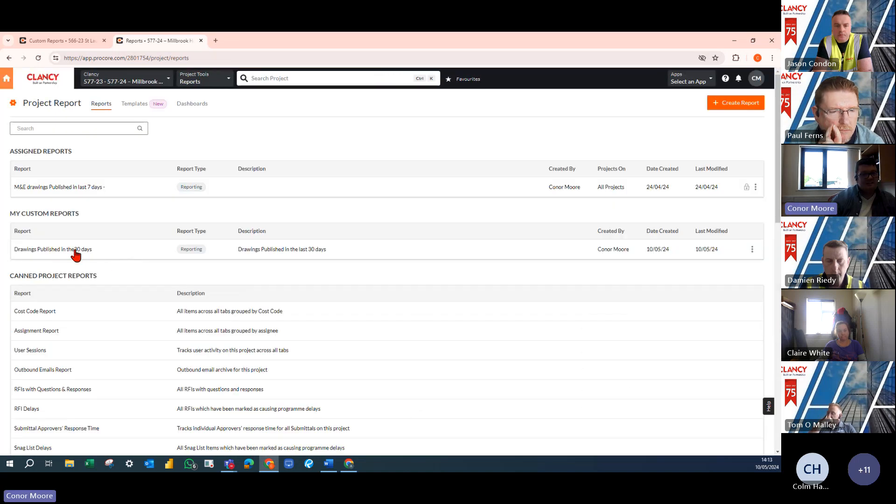
pyautogui.click(751, 250)
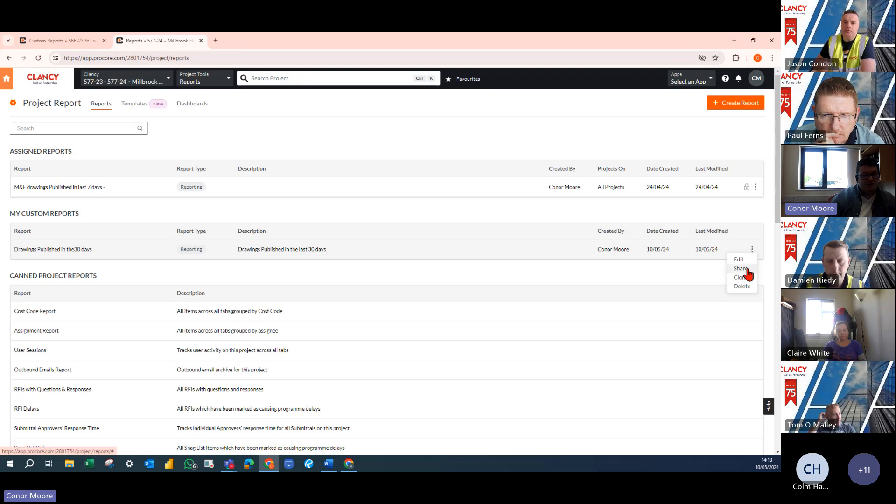
pyautogui.click(741, 269)
pyautogui.click(330, 252)
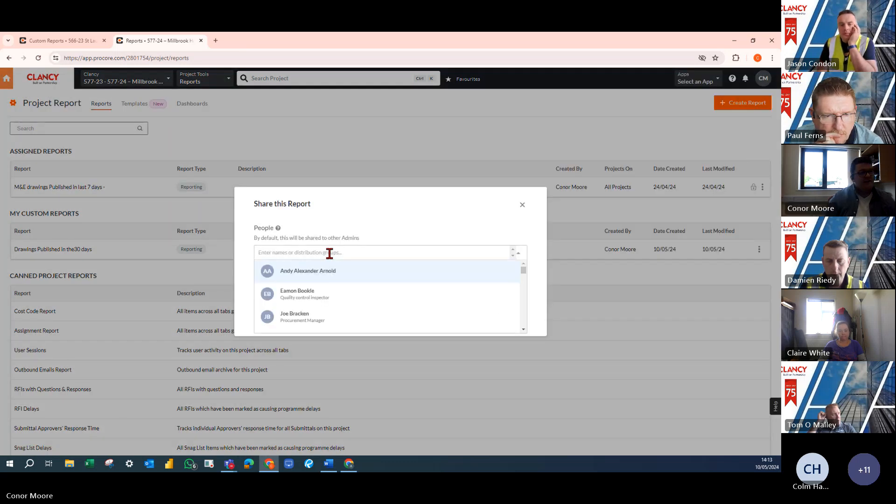
pyautogui.click(332, 270)
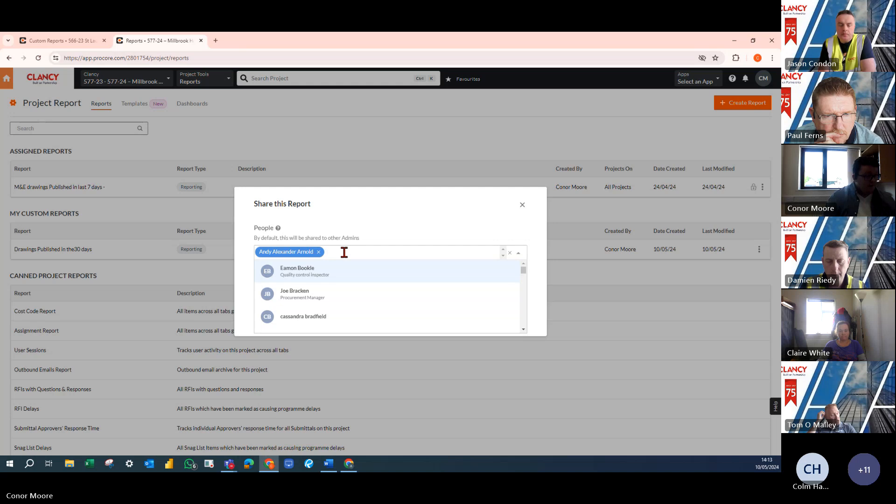
pyautogui.write('bri')
pyautogui.click(325, 271)
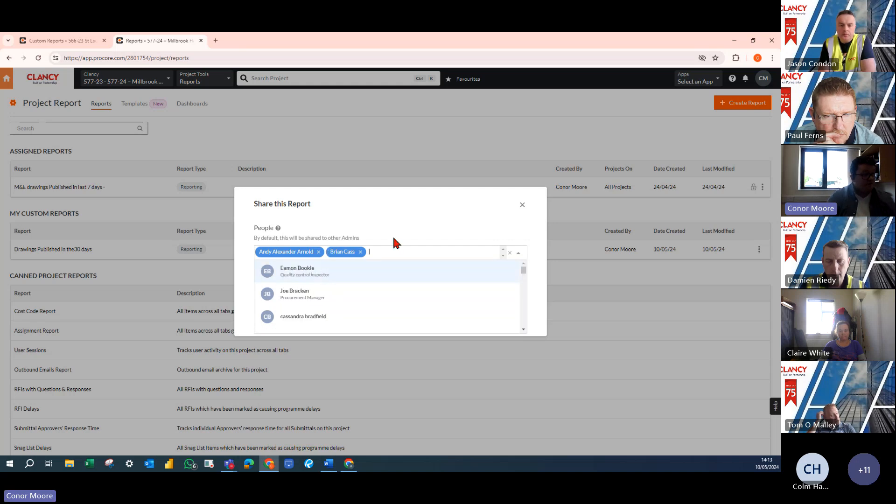
pyautogui.click(394, 237)
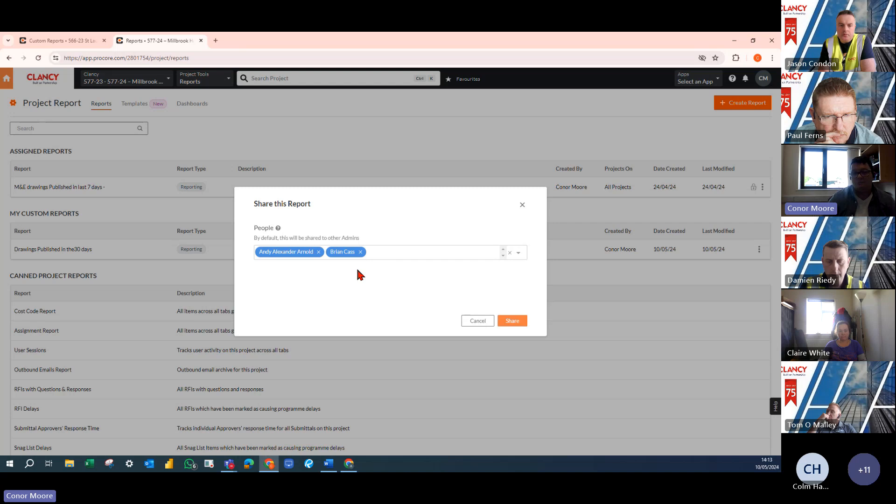
pyautogui.click(518, 315)
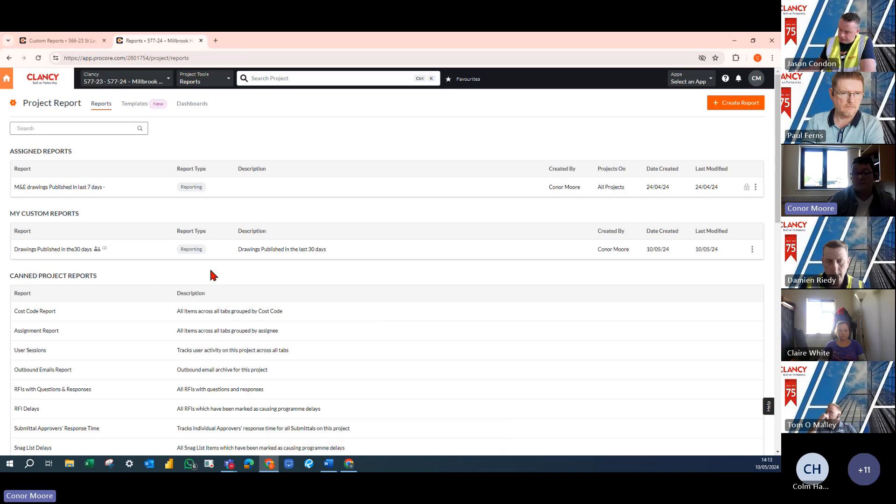
# Step: Open the drawings report's snapshot distribution settings and add the architect test company contact as a Distribute Now recipient
pyautogui.click(49, 249)
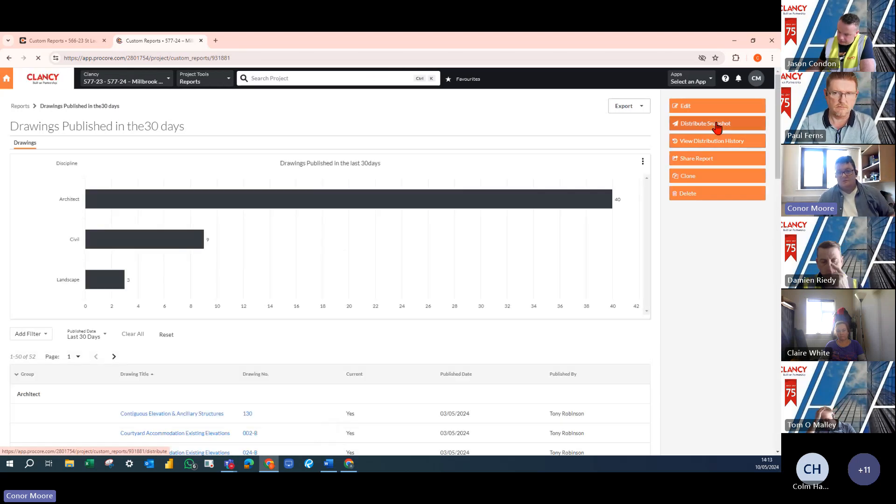
pyautogui.click(717, 126)
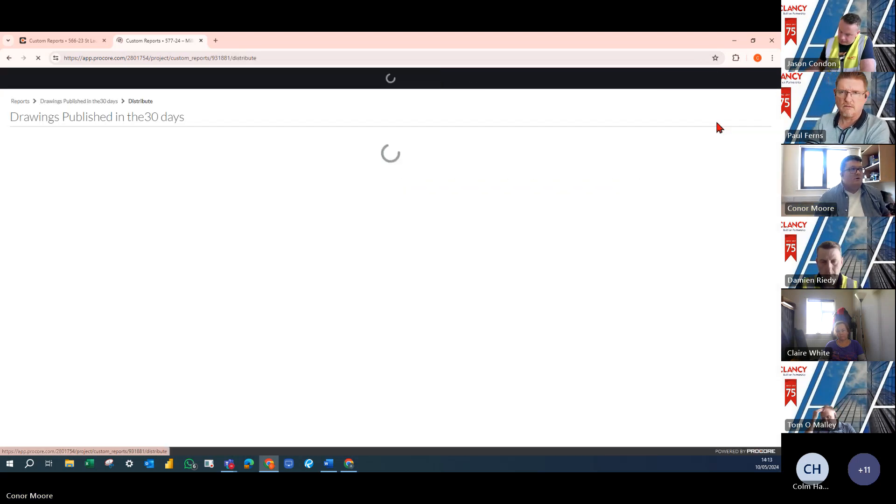
pyautogui.click(202, 194)
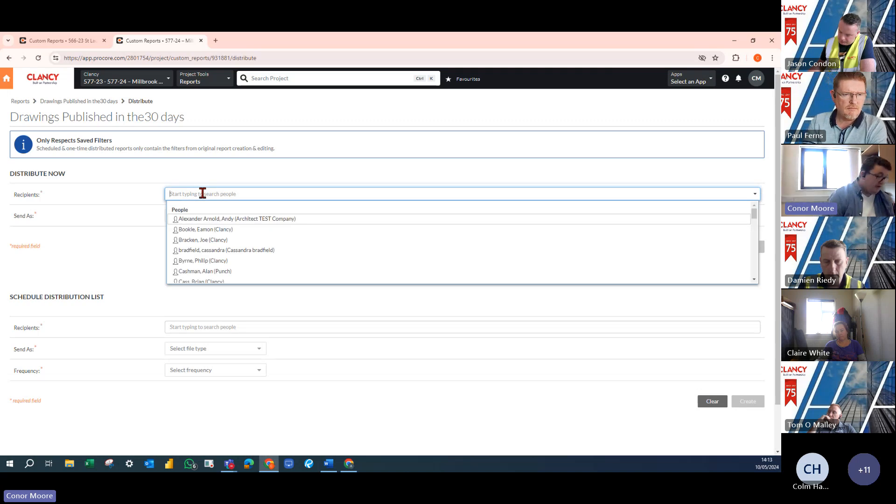
pyautogui.write('andy')
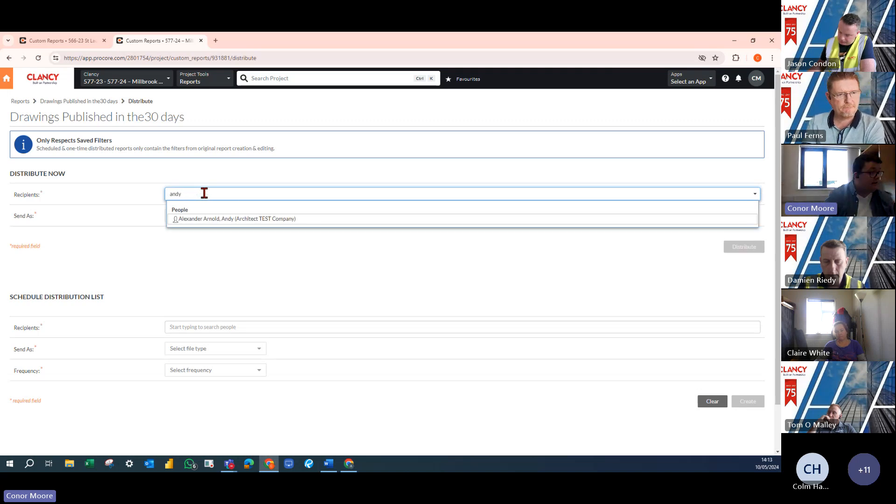
pyautogui.click(206, 219)
pyautogui.click(100, 239)
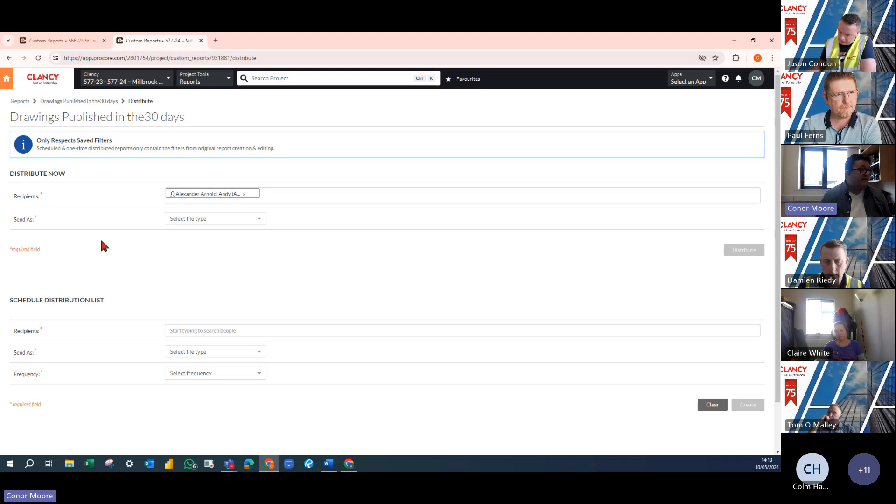
# Step: Choose PDF as the Distribute Now file type and distribute the drawings report immediately to the selected recipient
pyautogui.click(207, 219)
pyautogui.click(205, 231)
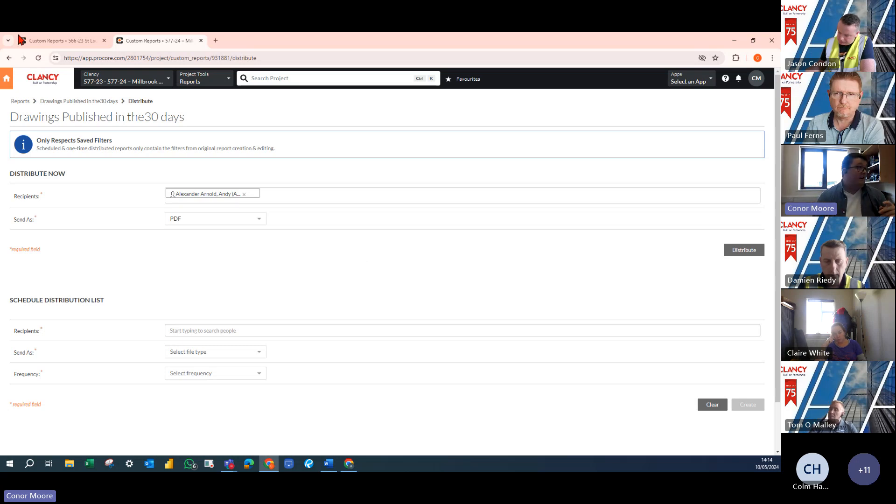
pyautogui.click(63, 40)
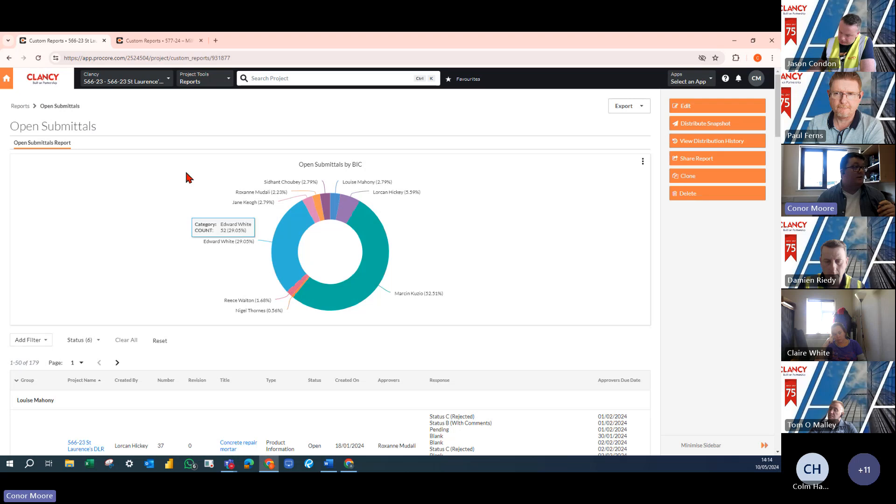
pyautogui.click(164, 40)
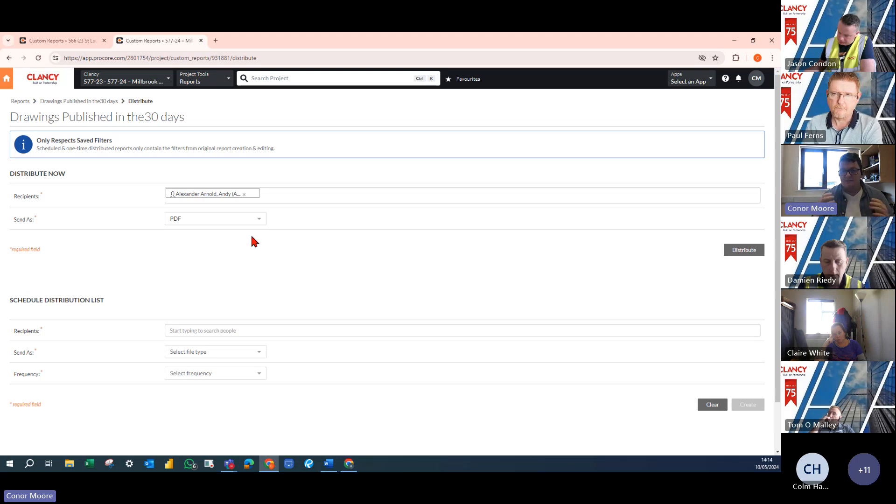
pyautogui.click(758, 248)
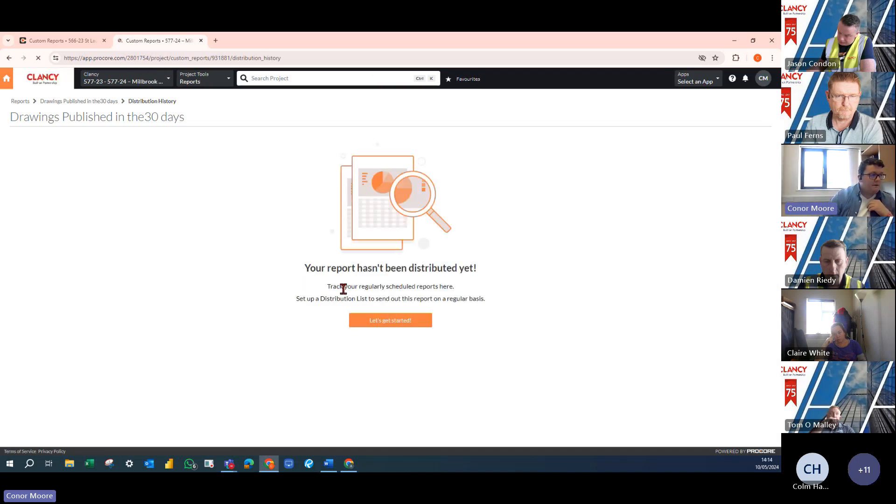
# Step: Reopen the drawings report's distribution settings and add the architect test company contact as a Schedule Distribution List recipient
pyautogui.click(396, 322)
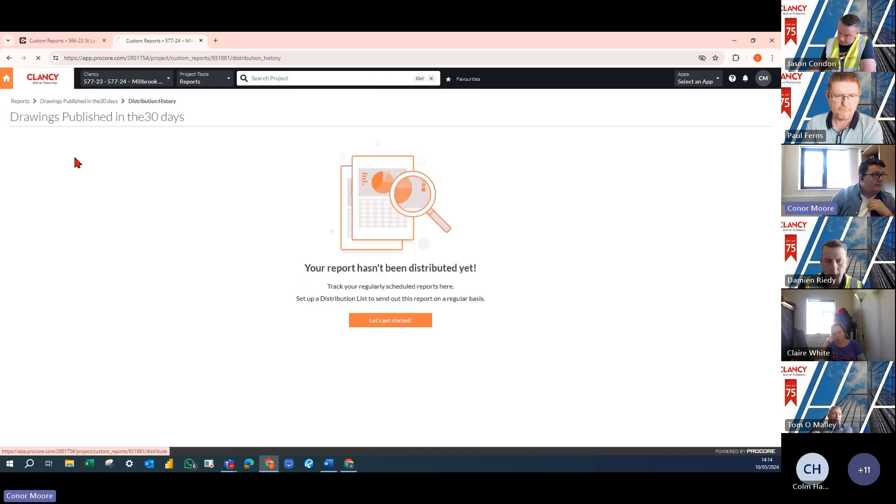
pyautogui.click(100, 101)
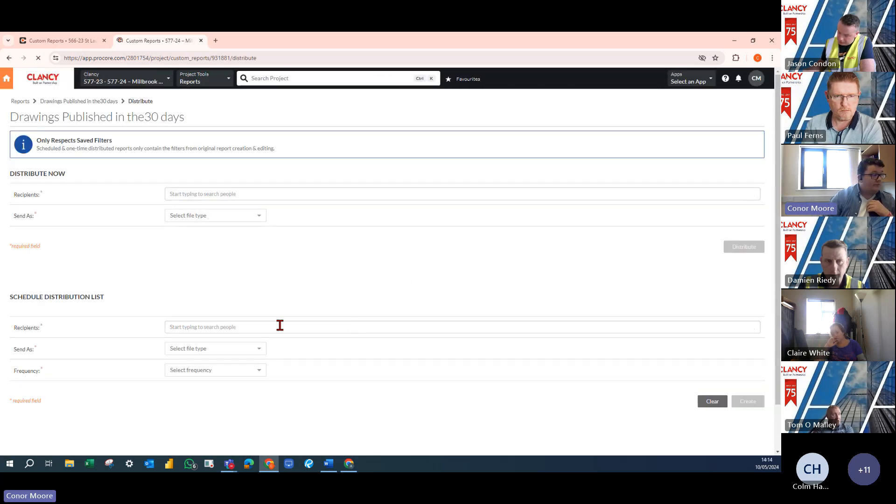
pyautogui.scroll(-1, 215, 318)
pyautogui.moveTo(11, 246); pyautogui.dragTo(125, 245)
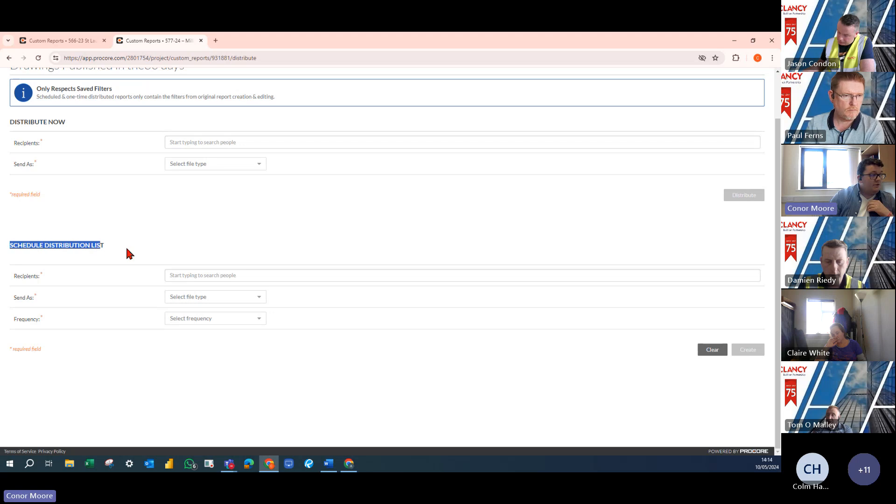
pyautogui.click(126, 246)
pyautogui.scroll(1, 151, 245)
pyautogui.click(188, 328)
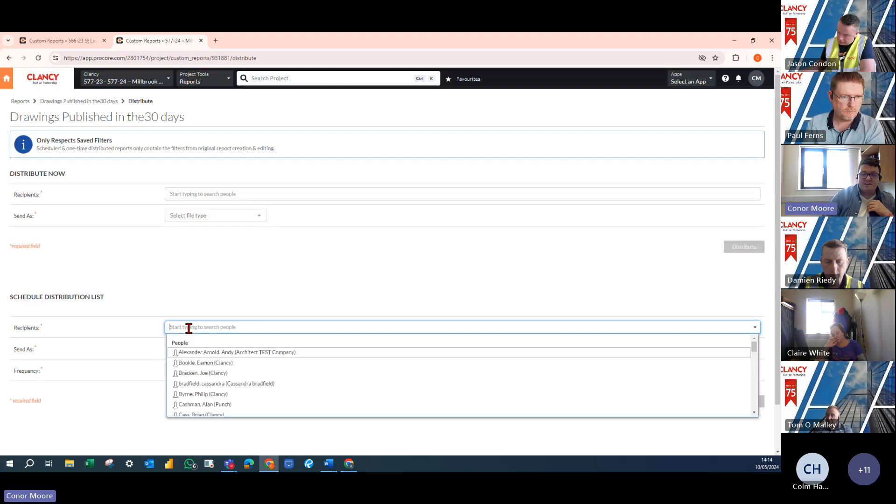
pyautogui.write('andy')
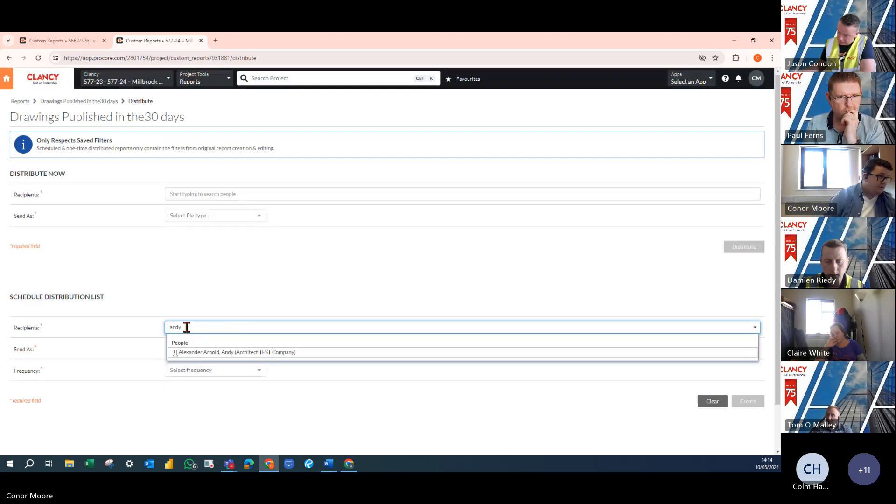
pyautogui.click(205, 353)
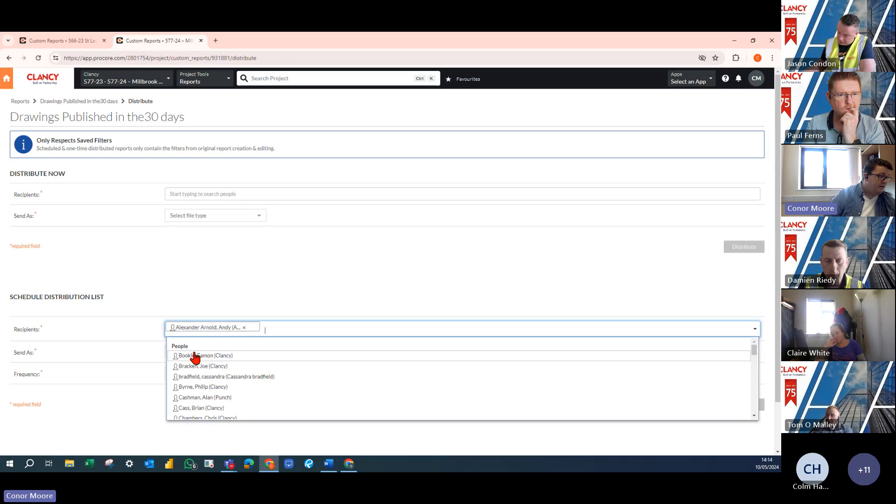
# Step: Set the scheduled distribution to be sent as PDF with a Monthly frequency
pyautogui.click(136, 341)
pyautogui.click(205, 352)
pyautogui.click(186, 365)
pyautogui.scroll(-2, 230, 340)
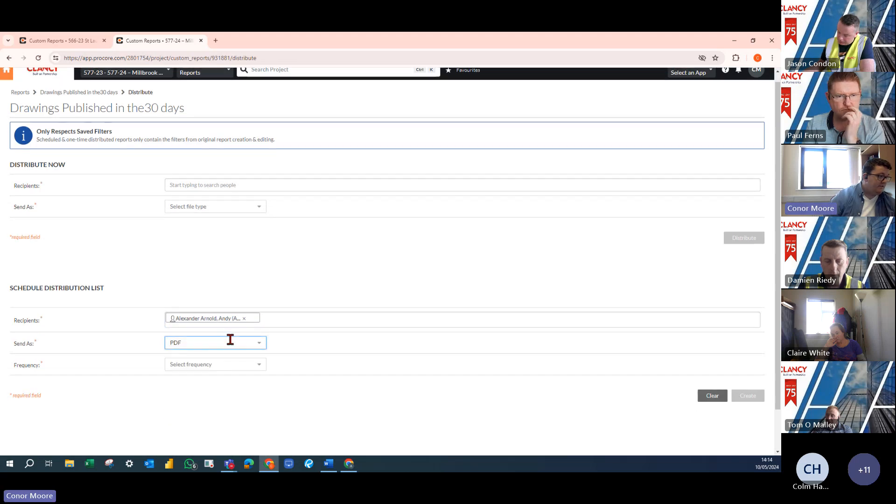
pyautogui.click(247, 319)
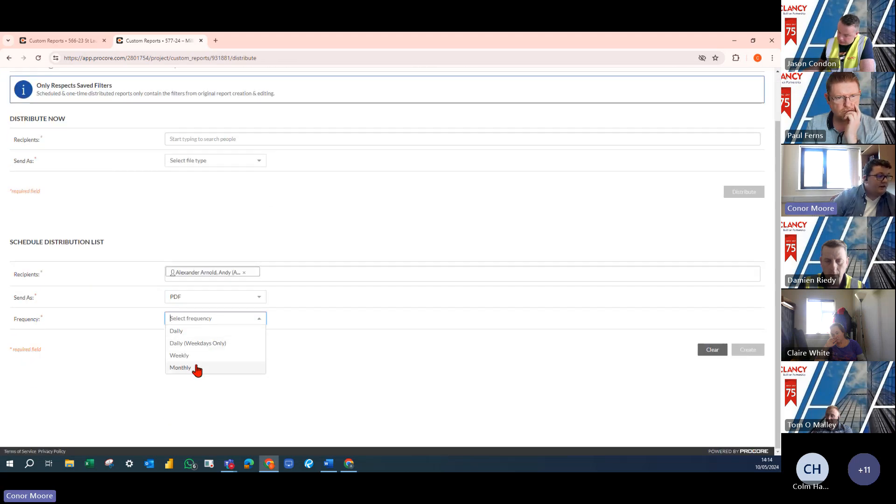
pyautogui.click(196, 368)
# Step: Schedule the monthly distribution by date, on the Last Day of every month
pyautogui.click(252, 339)
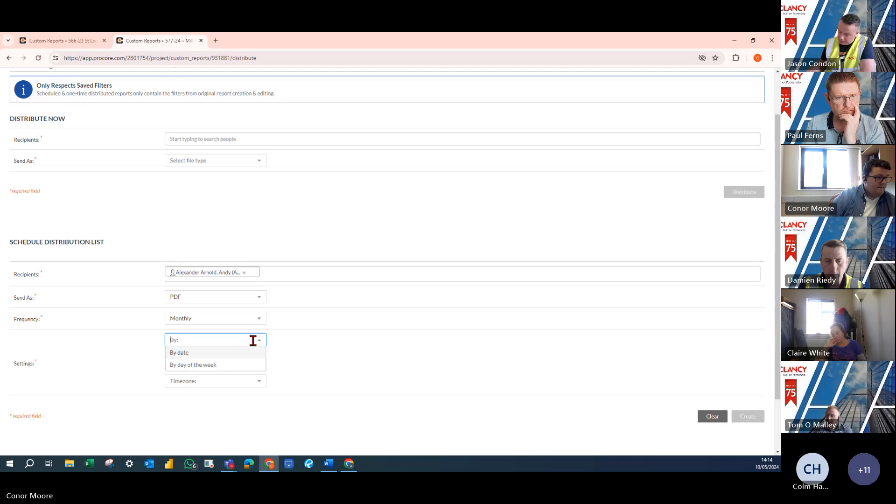
pyautogui.click(195, 353)
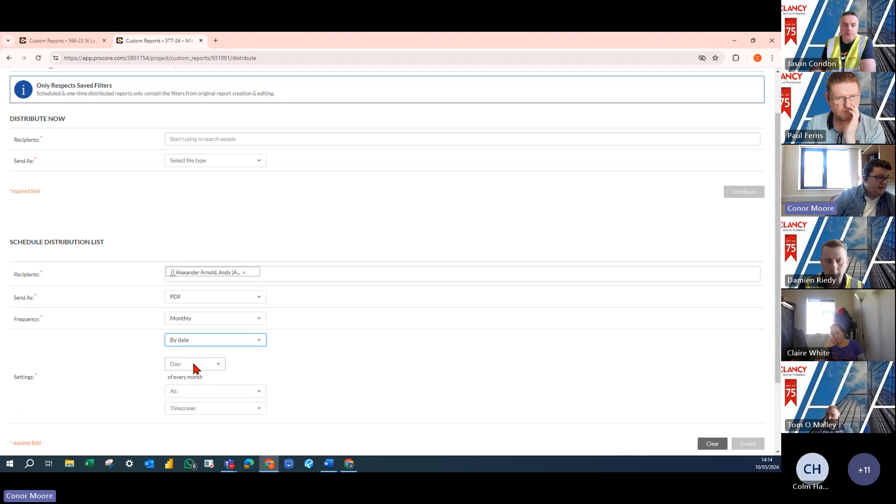
pyautogui.click(193, 368)
pyautogui.moveTo(220, 385); pyautogui.dragTo(219, 457)
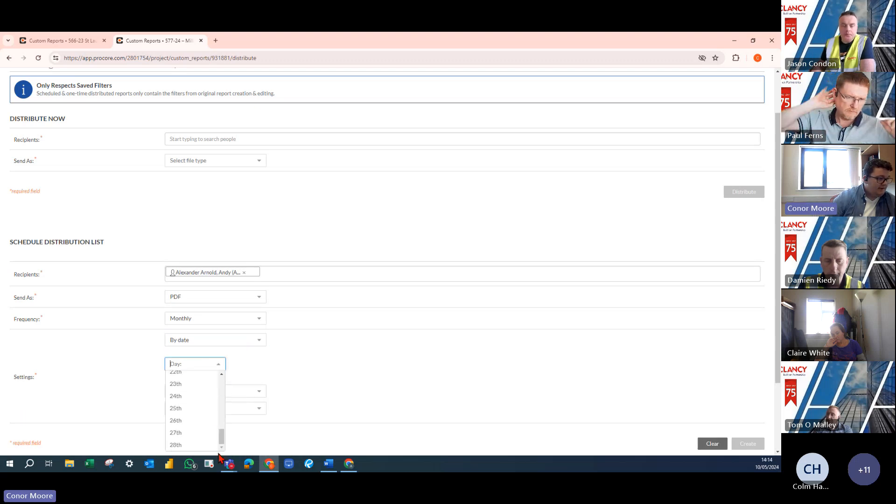
pyautogui.scroll(-2, 210, 434)
pyautogui.moveTo(220, 344); pyautogui.dragTo(222, 281)
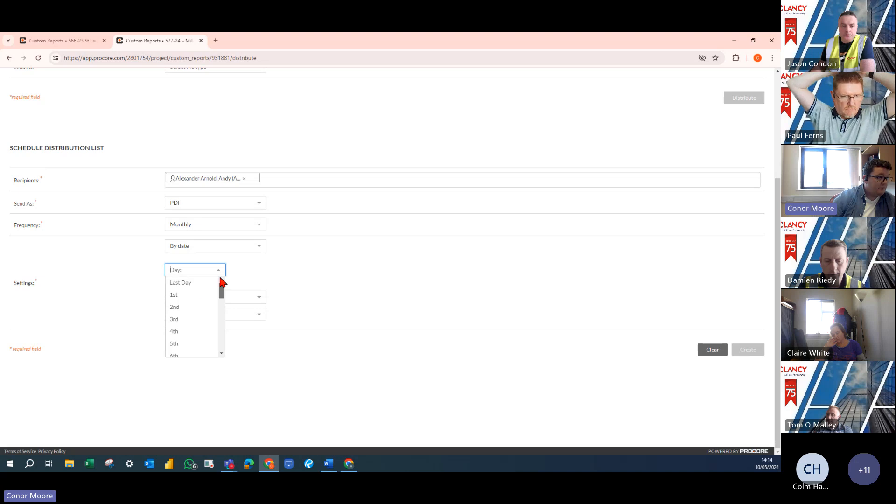
pyautogui.click(183, 283)
# Step: Set the scheduled distribution's delivery time to 15:00 and its timezone to Dublin
pyautogui.click(235, 297)
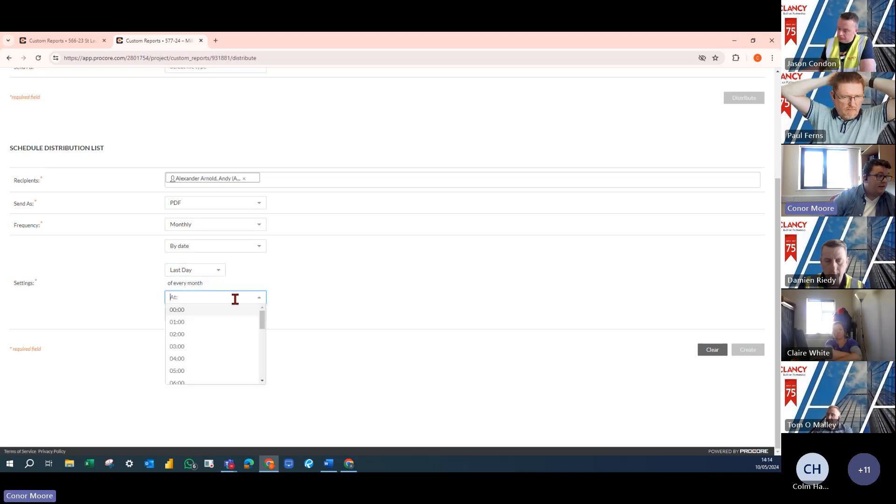
pyautogui.click(276, 295)
pyautogui.click(250, 299)
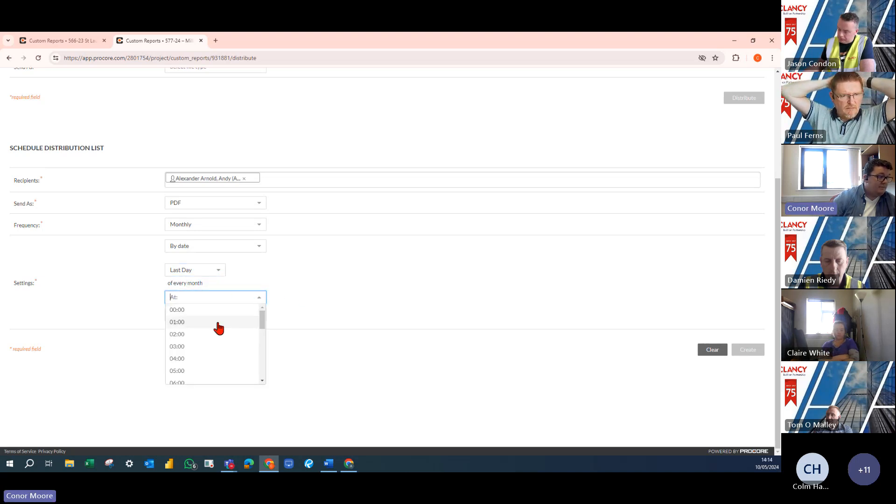
pyautogui.scroll(-4, 219, 346)
pyautogui.click(197, 331)
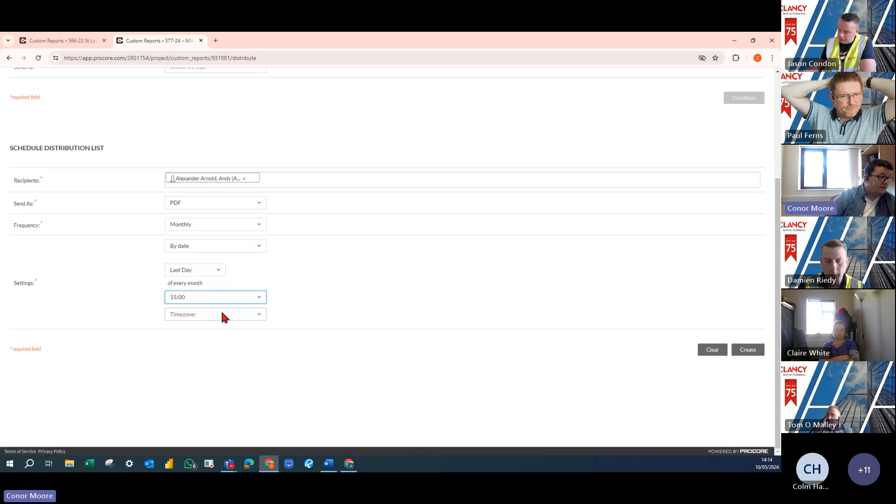
pyautogui.click(221, 313)
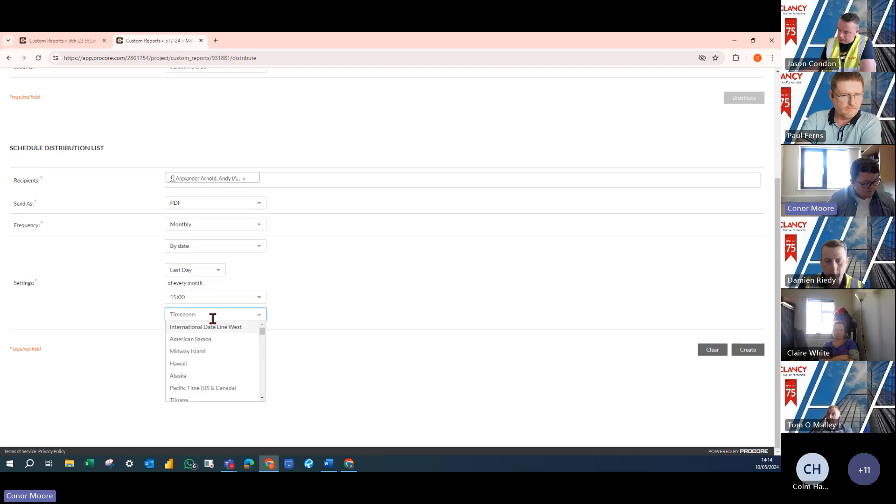
pyautogui.write('dub')
pyautogui.click(210, 326)
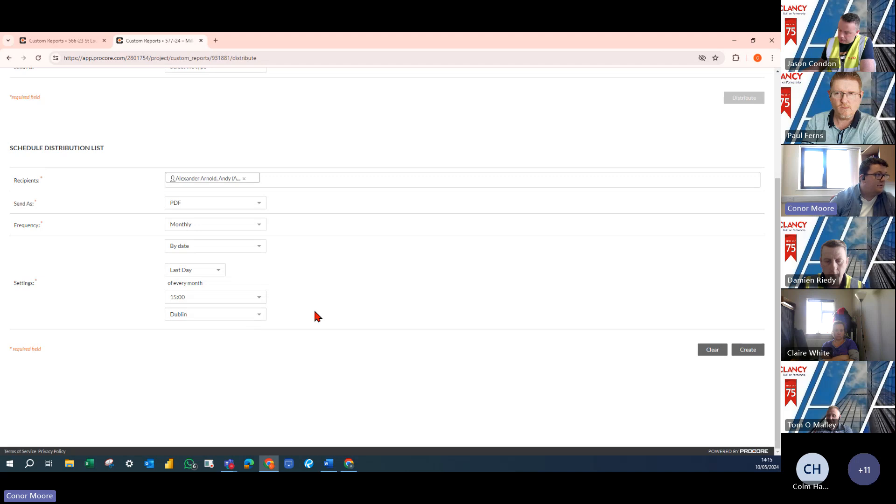
# Step: Create the scheduled distribution for the drawings report and return to the project's reports list
pyautogui.scroll(3, 344, 330)
pyautogui.scroll(-2, 444, 352)
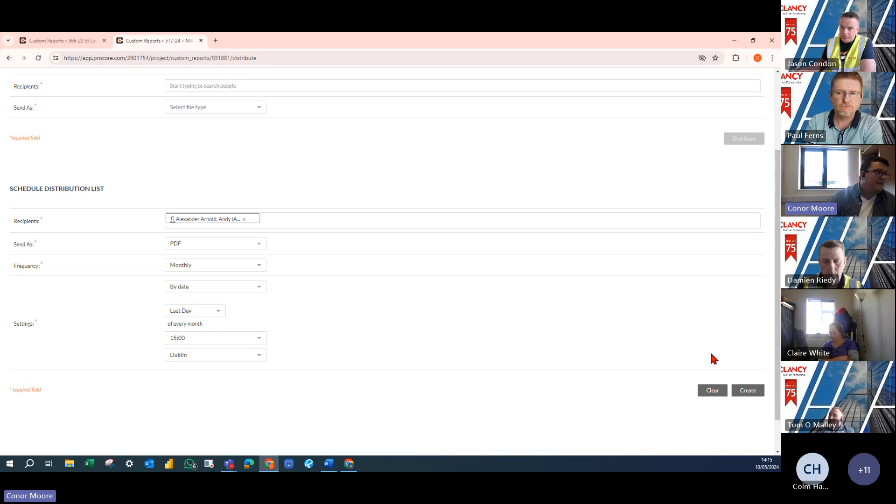
pyautogui.click(748, 391)
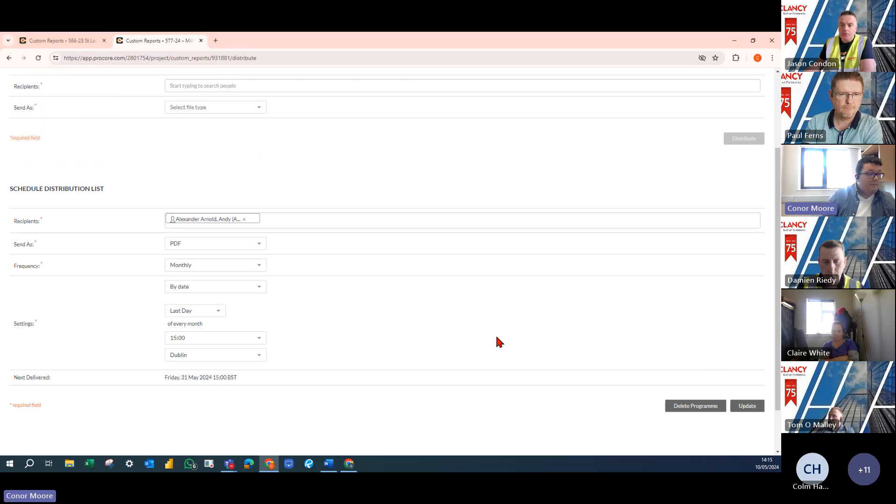
pyautogui.scroll(3, 442, 358)
pyautogui.click(91, 100)
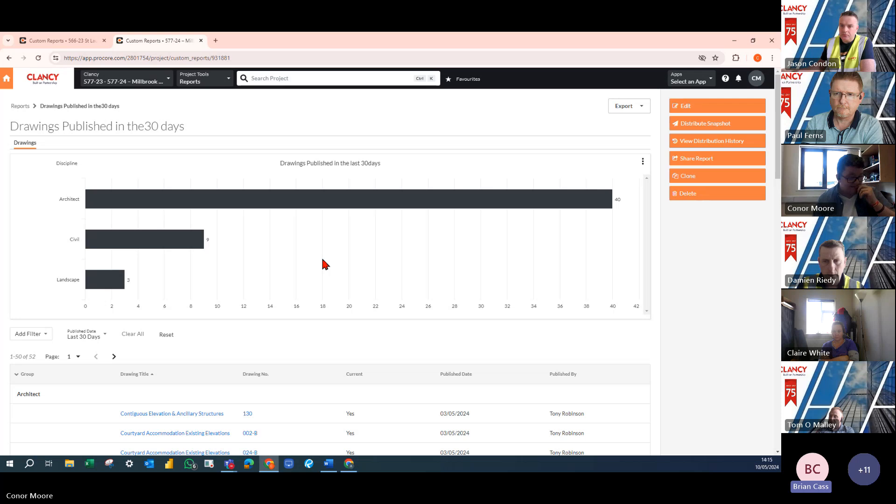
pyautogui.click(23, 106)
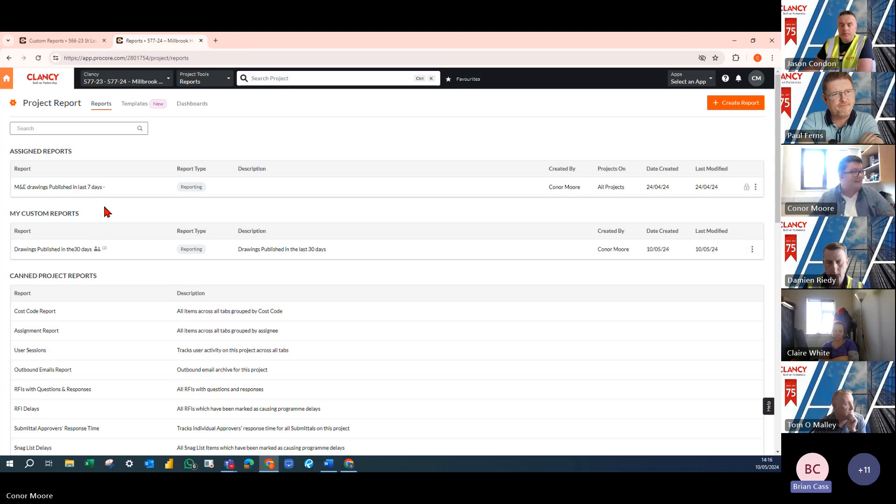
pyautogui.click(751, 249)
pyautogui.click(685, 282)
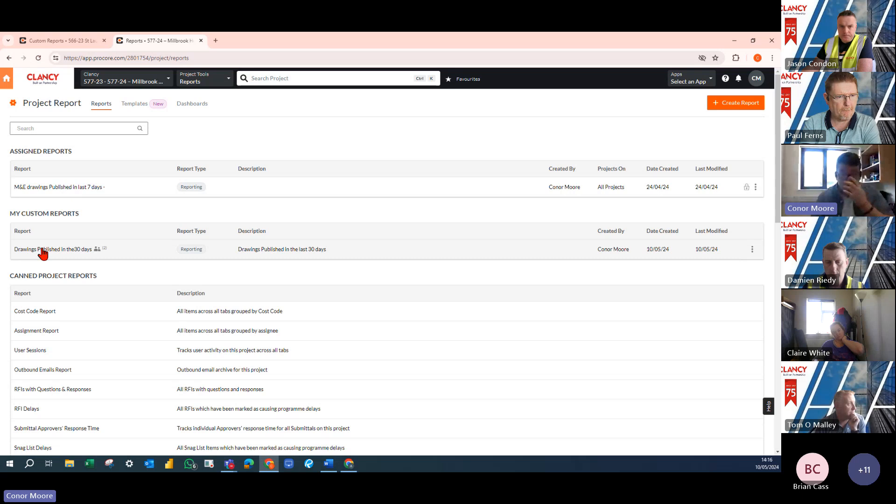
pyautogui.click(752, 249)
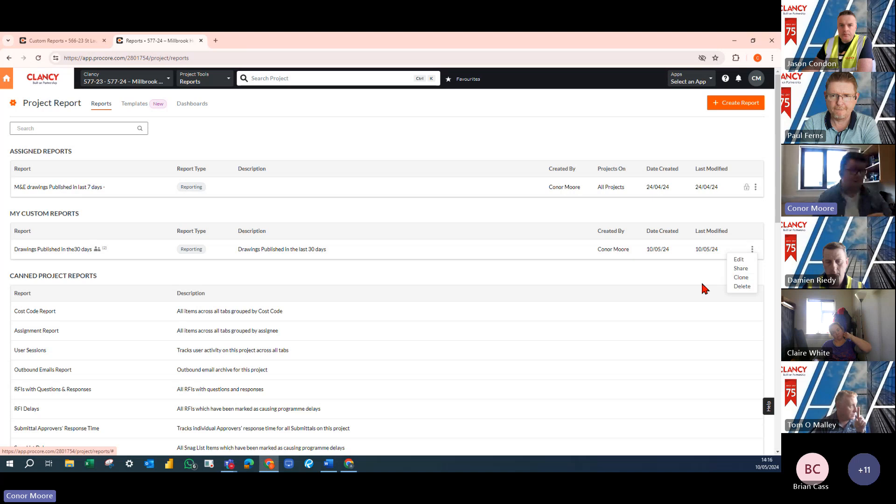
pyautogui.click(587, 279)
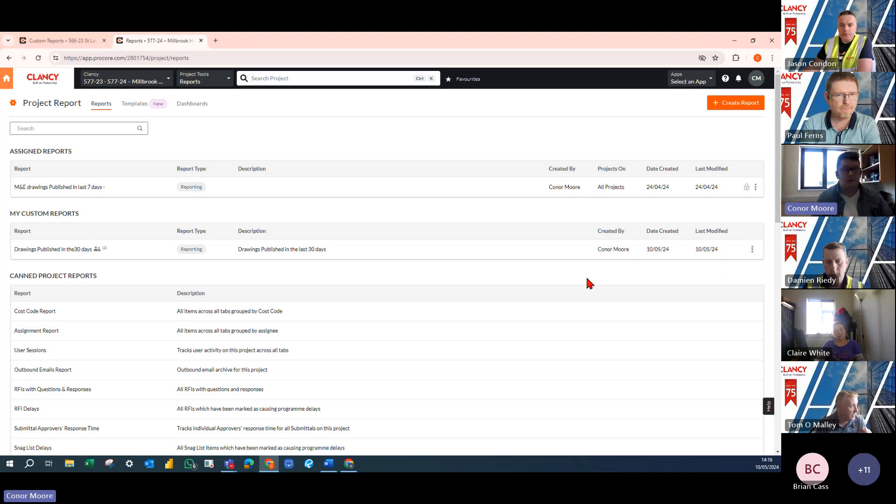